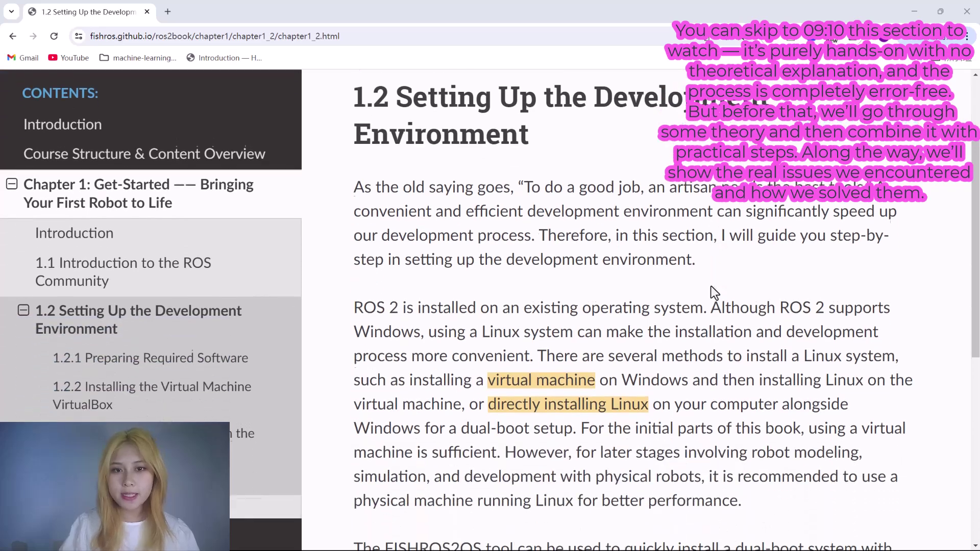
Read sections 1.2 and 1.2.1 of the guide and continue to section 1.2.2 on installing VirtualBox
scroll(712, 287, "down", 1)
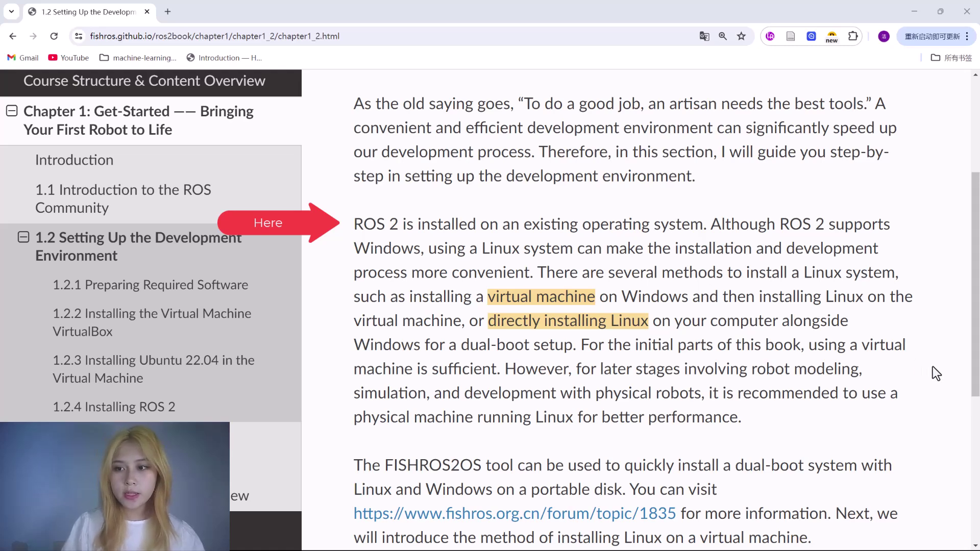
scroll(933, 367, "down", 3)
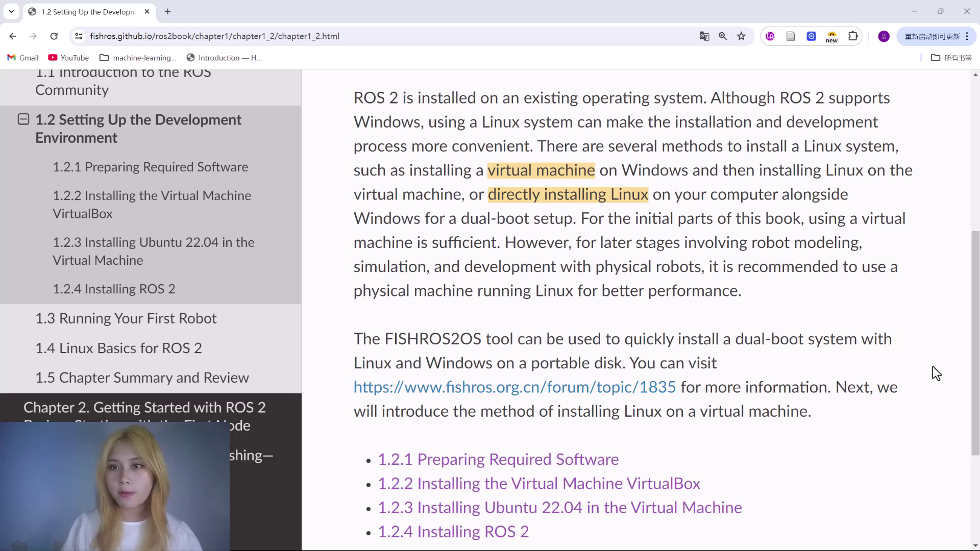
key("Right")
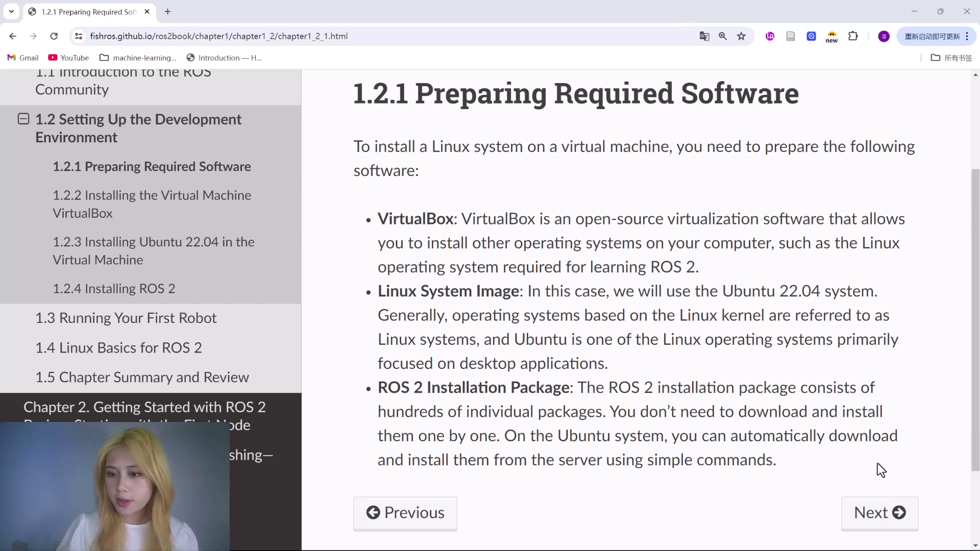
left_click(878, 513)
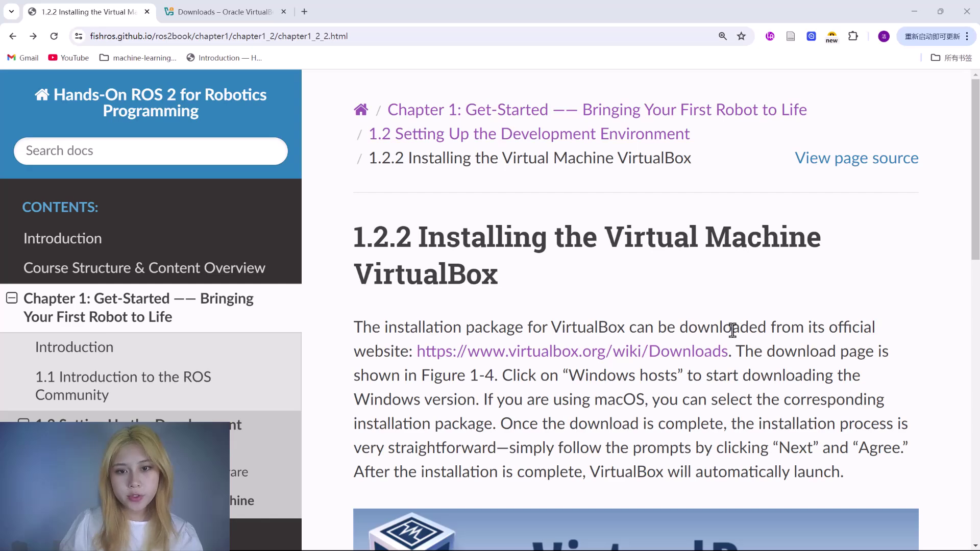
scroll(733, 330, "down", 4)
scroll(732, 330, "down", 1)
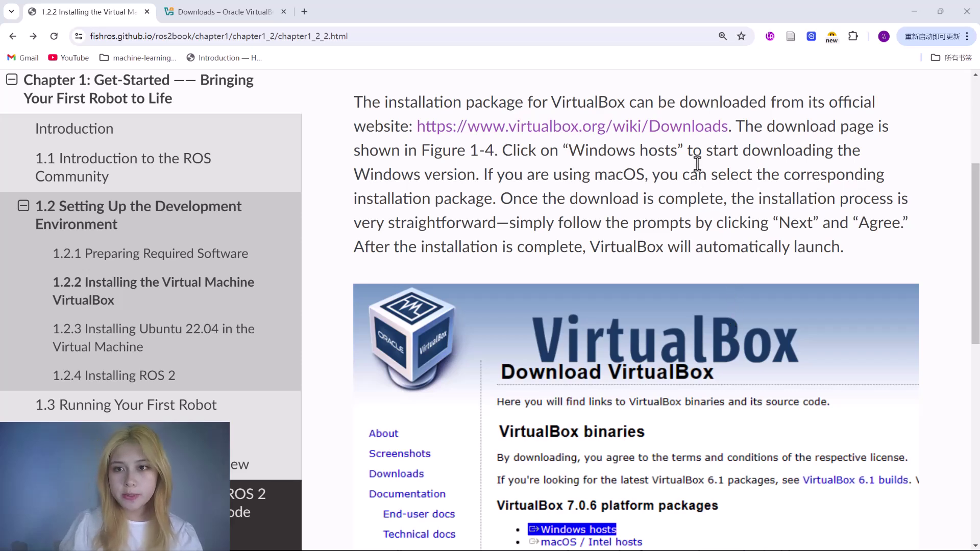
Download the VirtualBox 7.1.6 platform package for Windows hosts into the E:\仓库 folder using the download manager
left_click(242, 16)
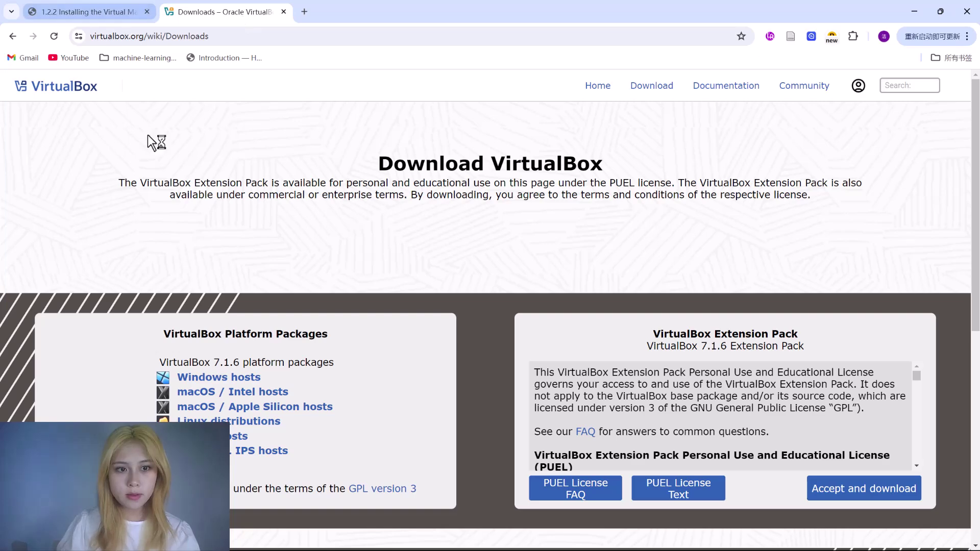
scroll(271, 322, "down", 1)
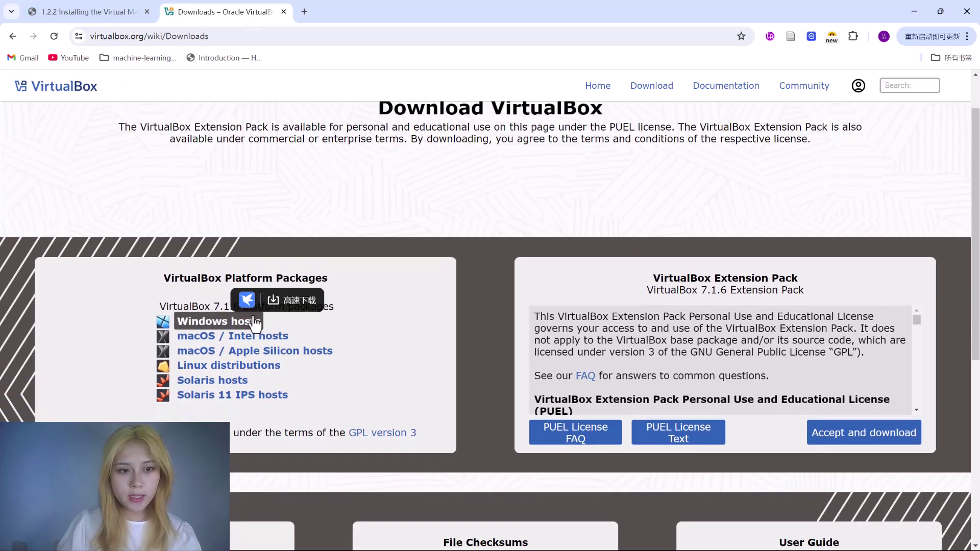
left_click(252, 329)
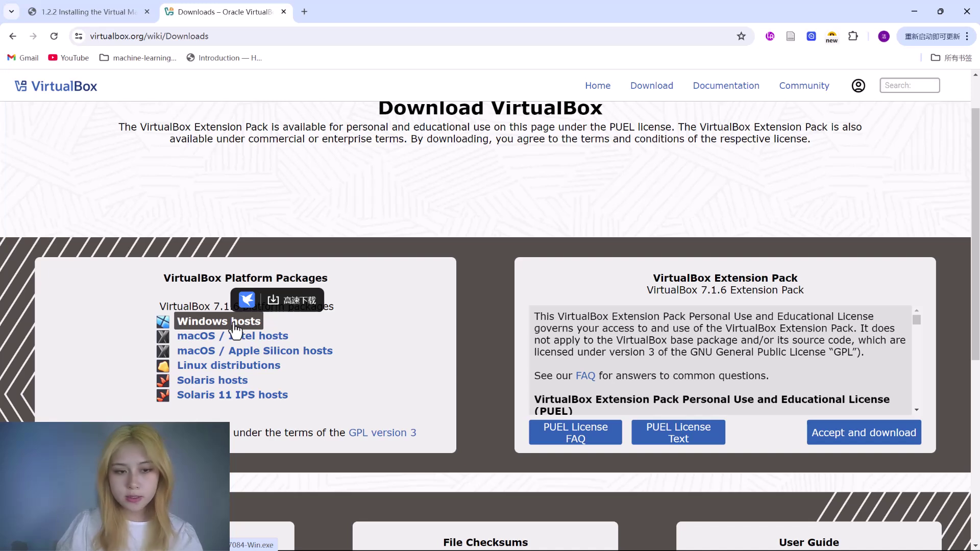
left_click(547, 346)
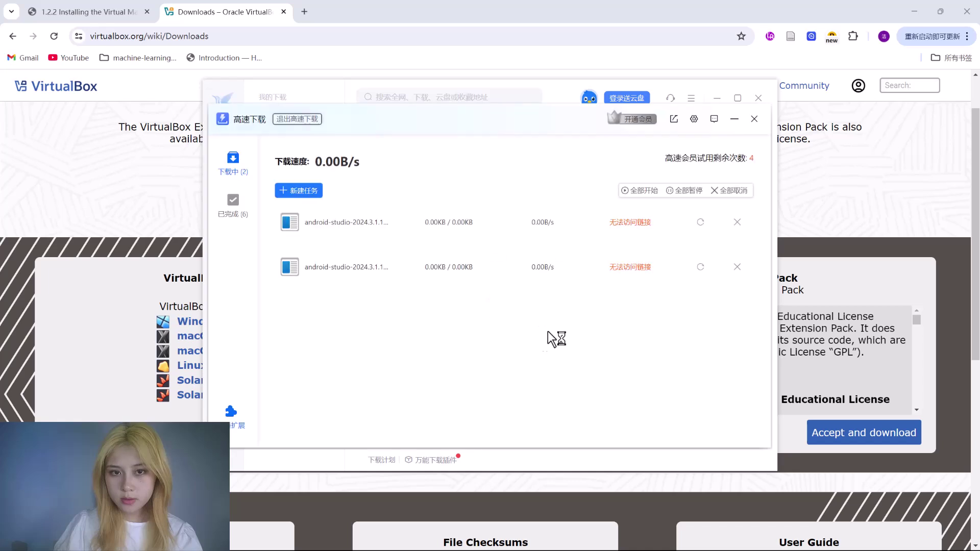
left_click(754, 119)
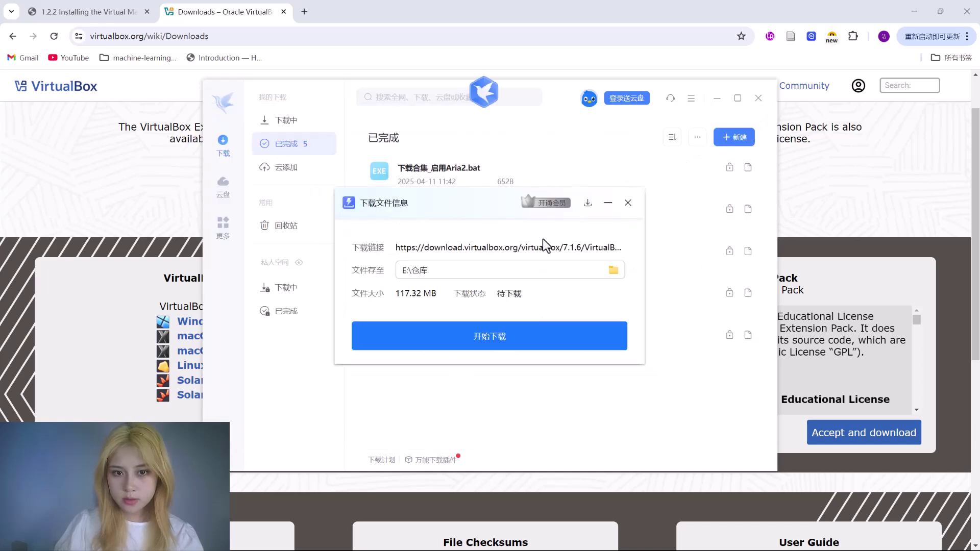
left_click(512, 338)
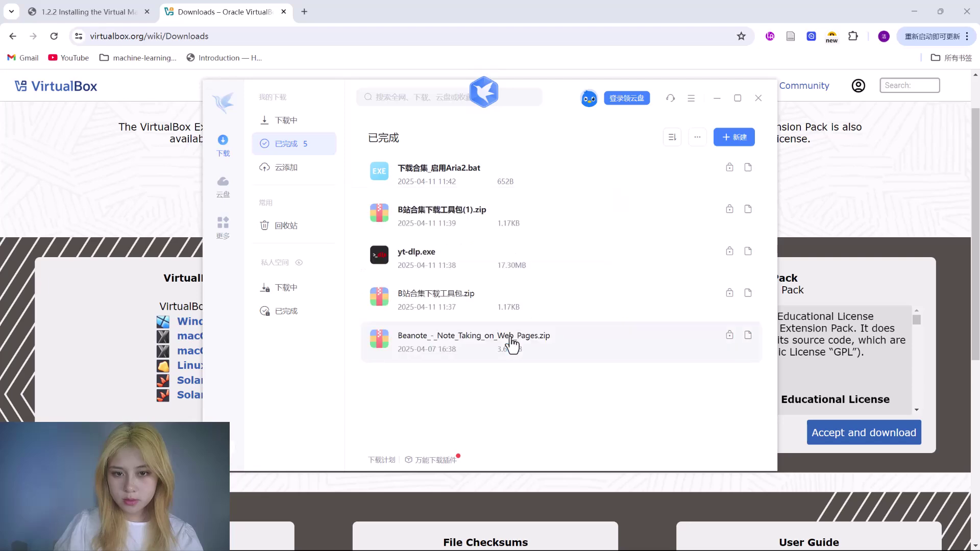
left_click(717, 98)
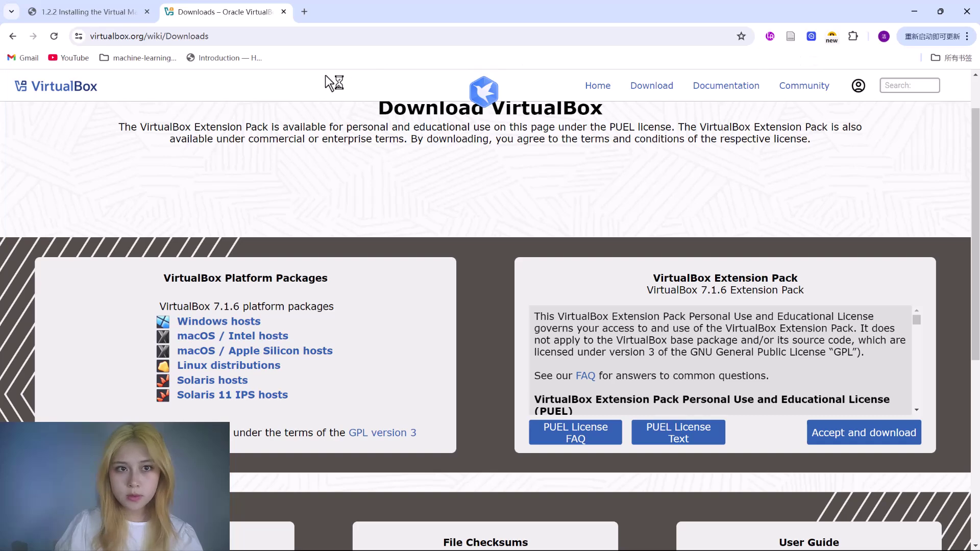
Return to the guide and review the remaining VirtualBox installation instructions down to the main interface figure
left_click(92, 16)
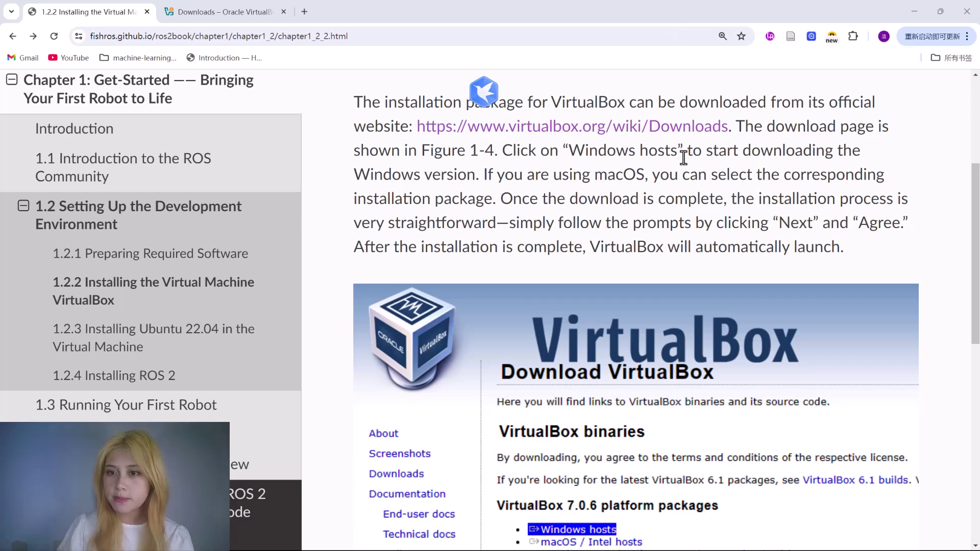
scroll(684, 158, "down", 1)
scroll(684, 158, "down", 1)
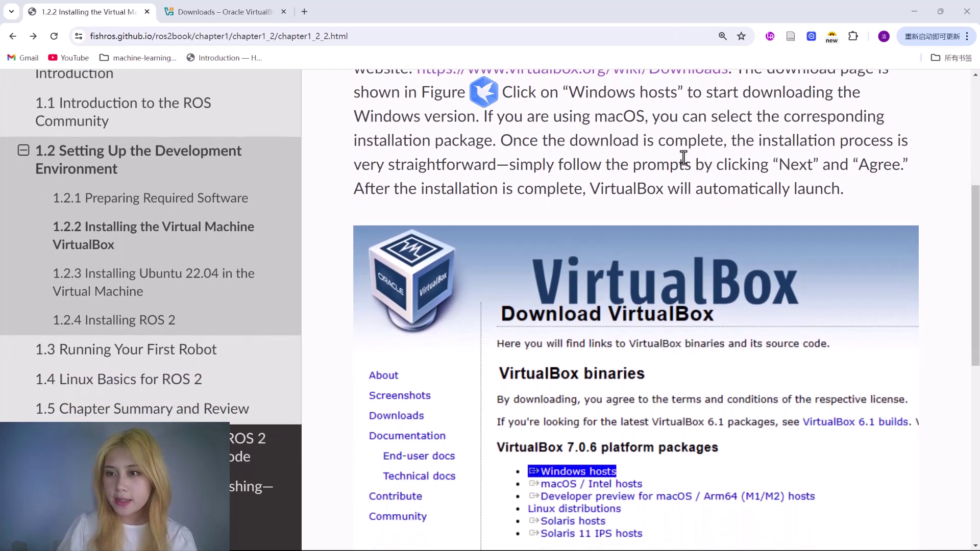
scroll(684, 159, "down", 1)
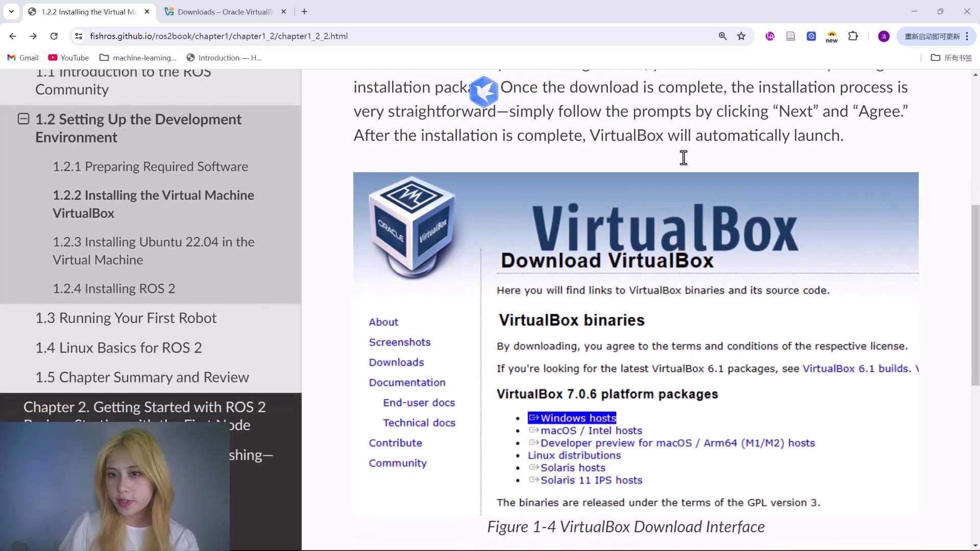
scroll(684, 159, "down", 6)
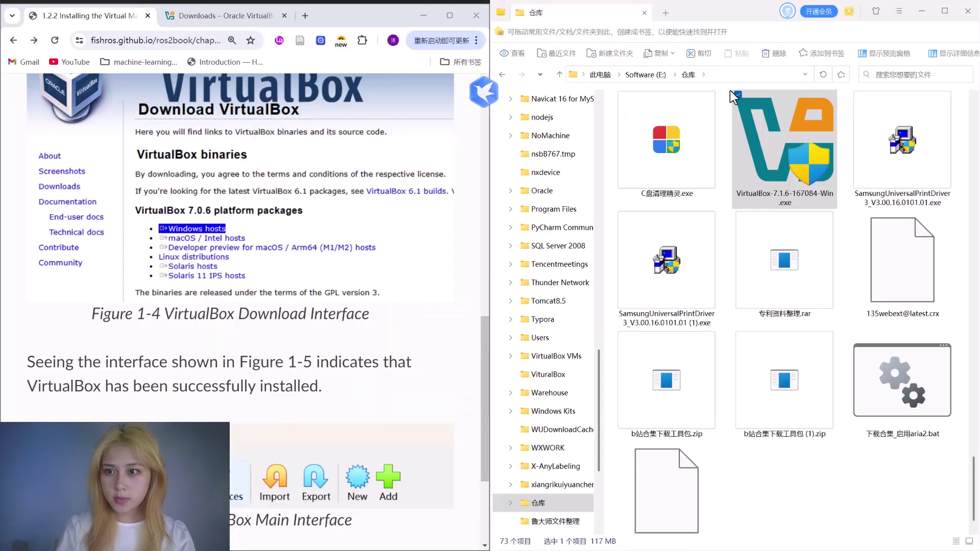
left_click(743, 145)
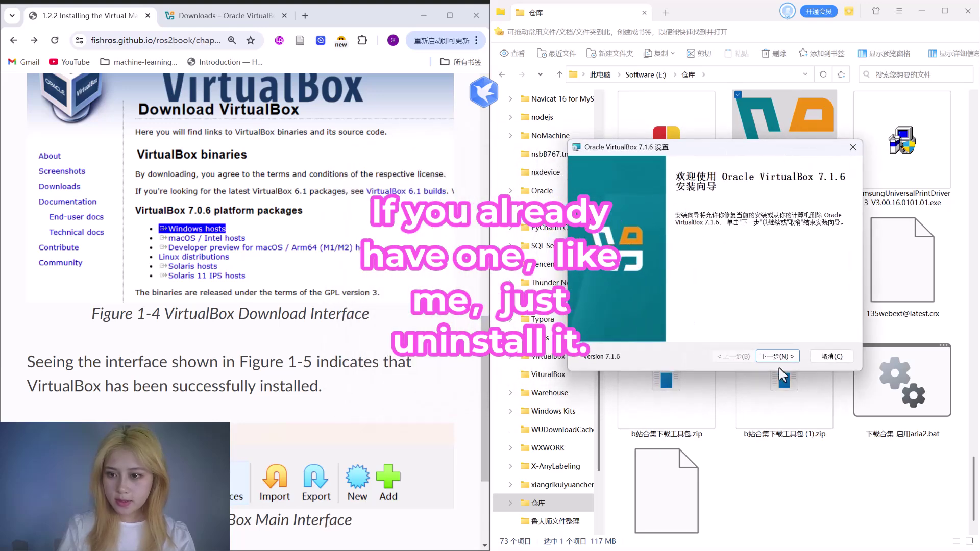
left_click(780, 356)
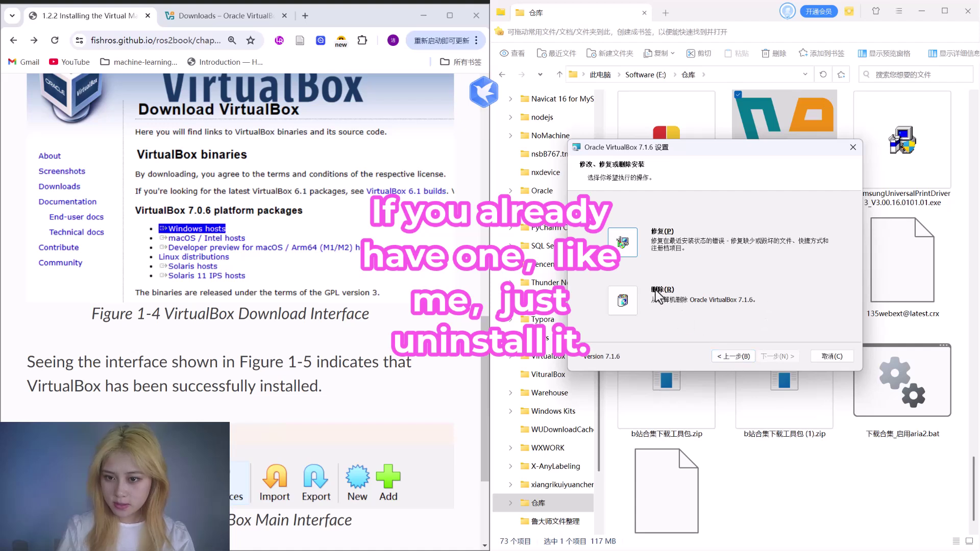
left_click(734, 358)
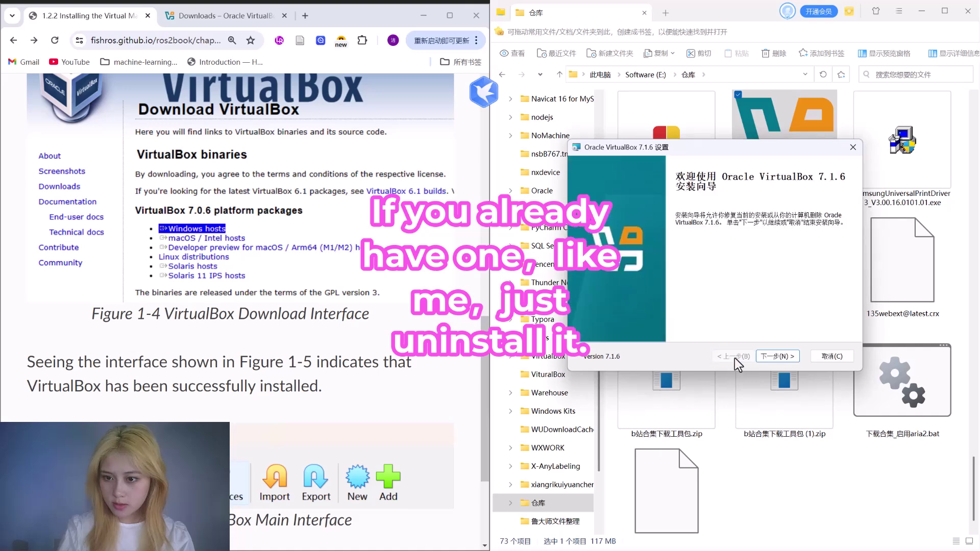
left_click(828, 354)
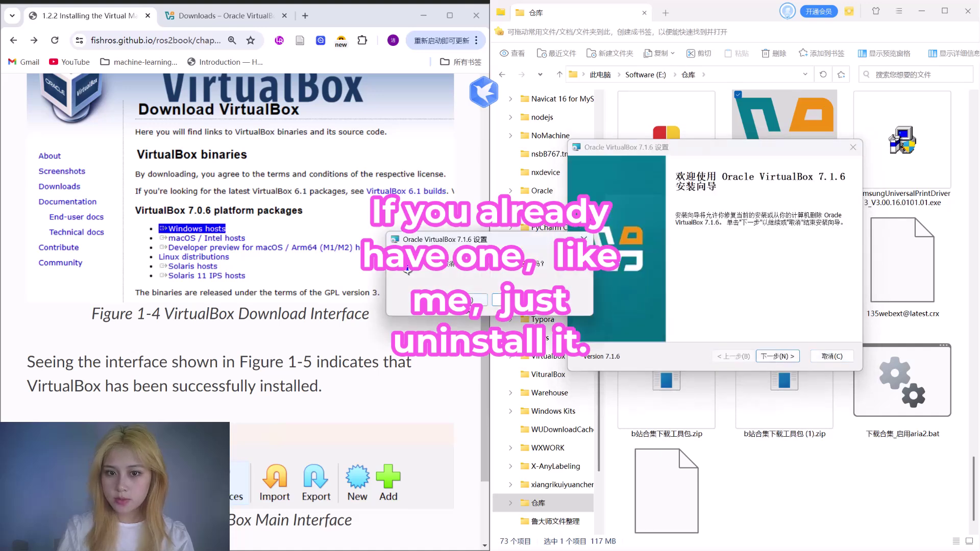
left_click(478, 300)
left_click(776, 356)
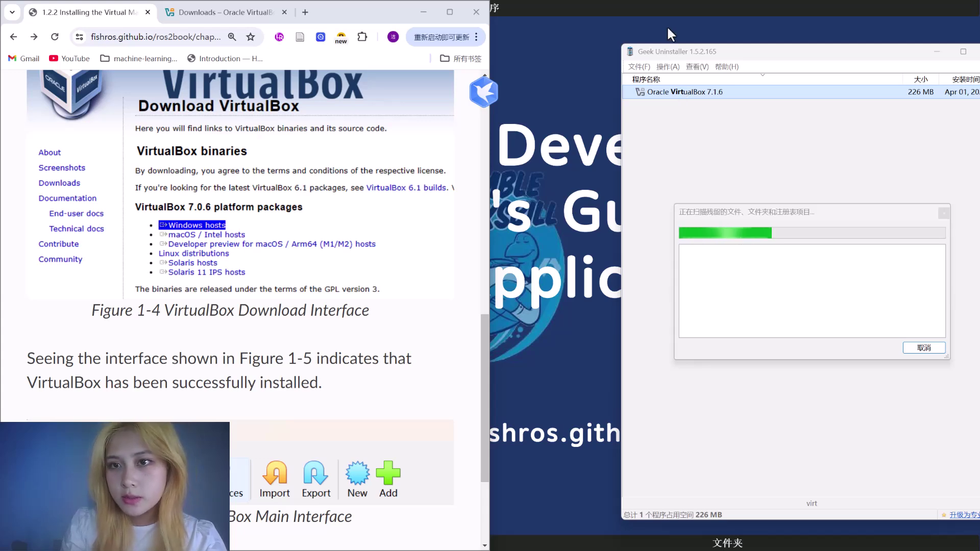
Run the VirtualBox-7.1.6-167084-Win.exe installer, accept the license agreement, and proceed to the custom setup page
key("alt+Tab")
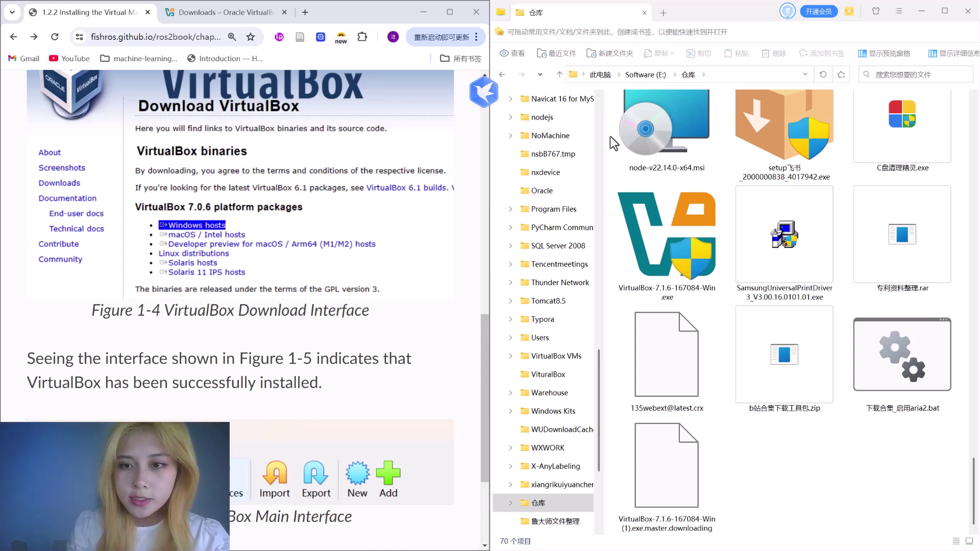
left_click(661, 232)
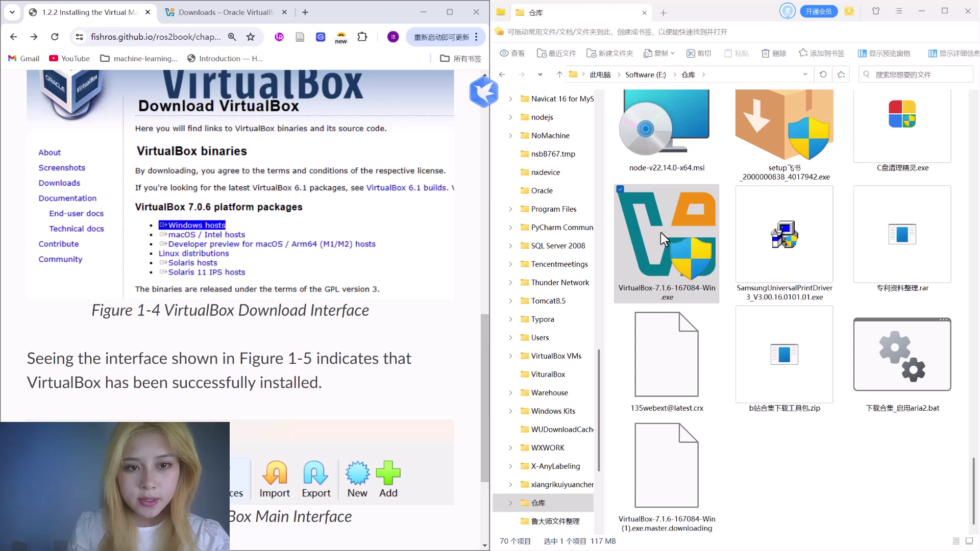
double_click(661, 232)
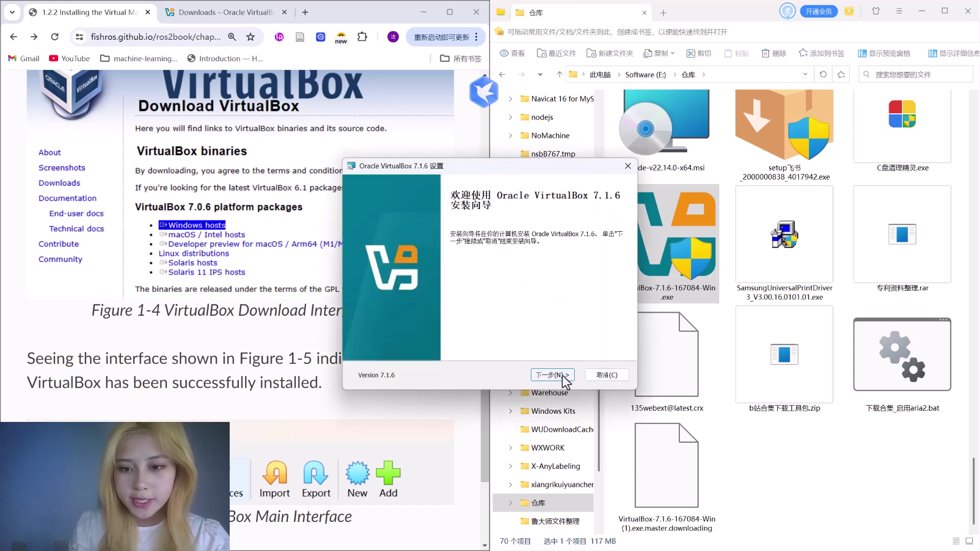
left_click(561, 376)
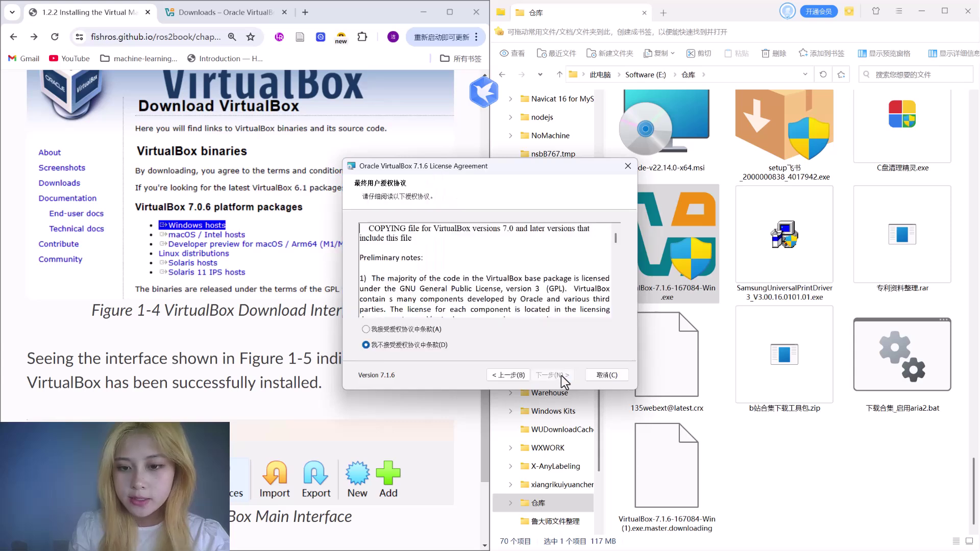
left_click(414, 330)
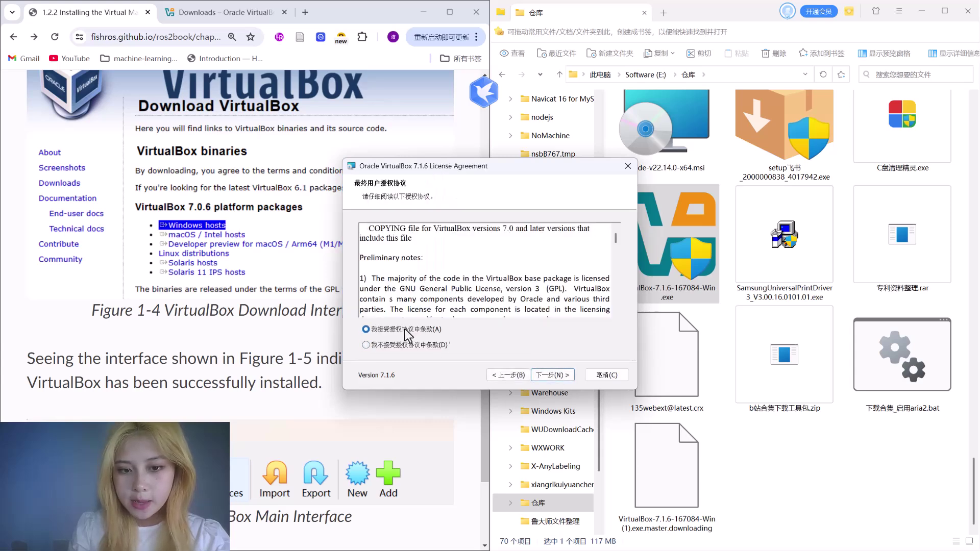
left_click(550, 376)
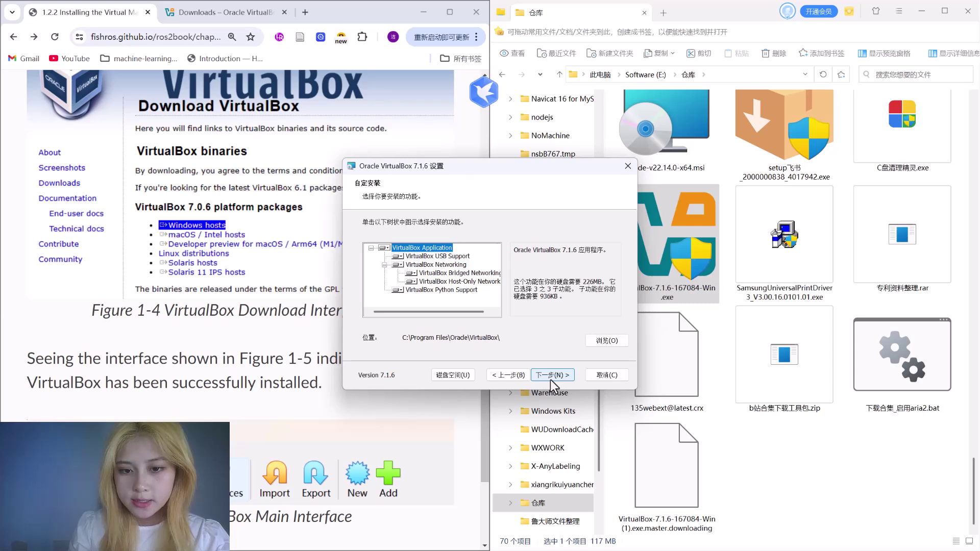
Try to change the VirtualBox installation folder to F:\Oracle\VirtualBox\
left_click(613, 343)
left_click(520, 341)
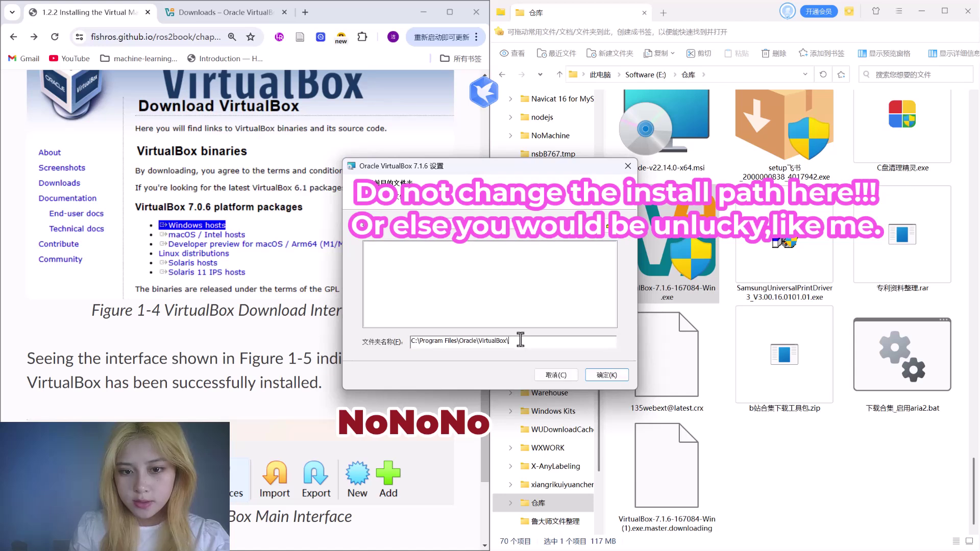
left_click_drag(457, 341, 380, 341)
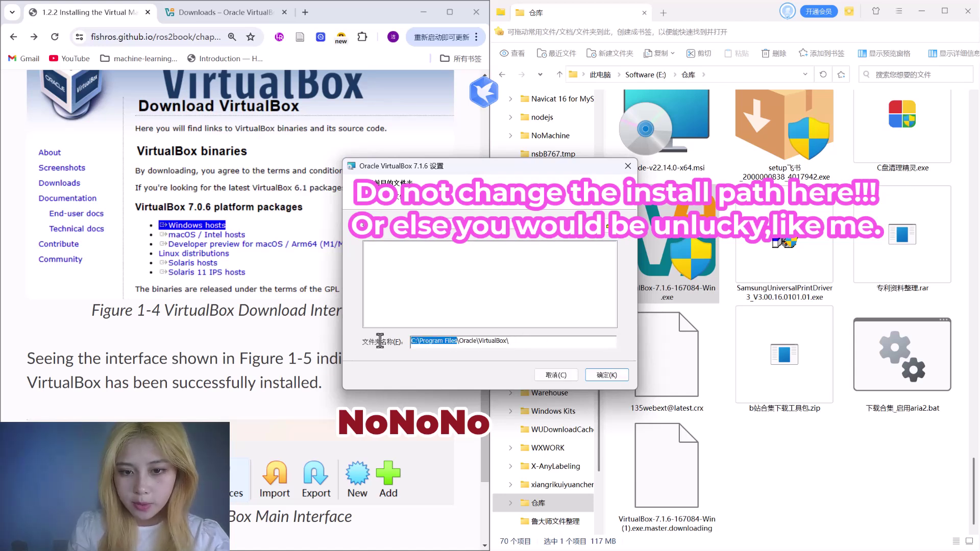
key("Caps_Lock")
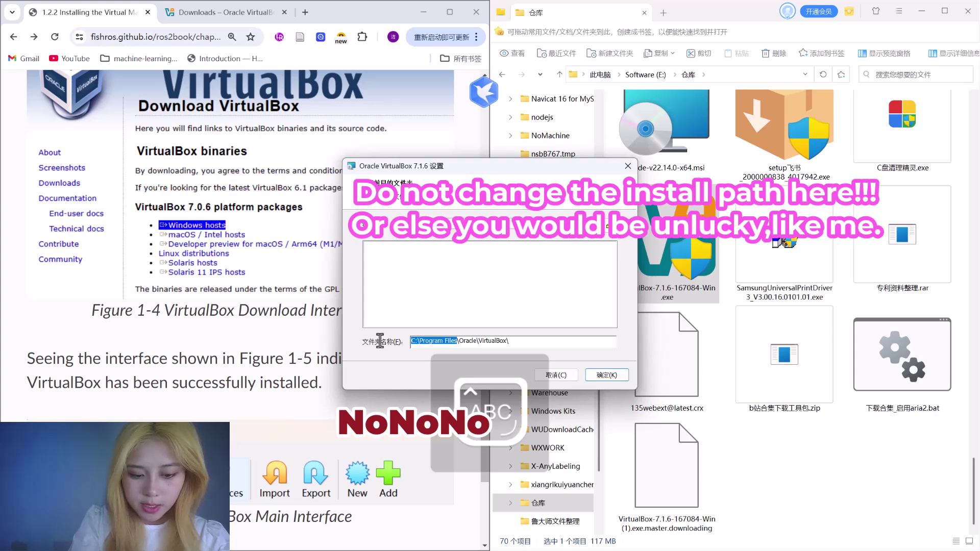
type("F:")
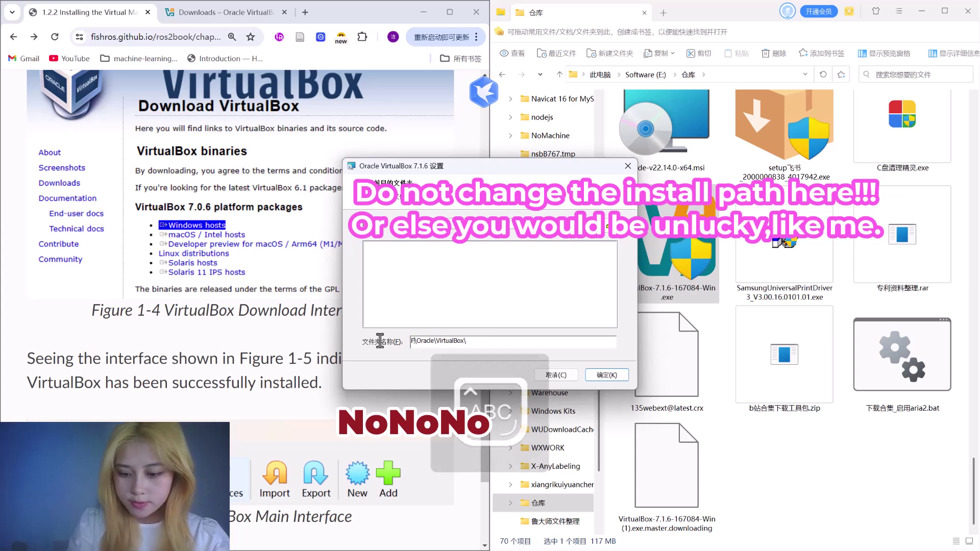
type(":")
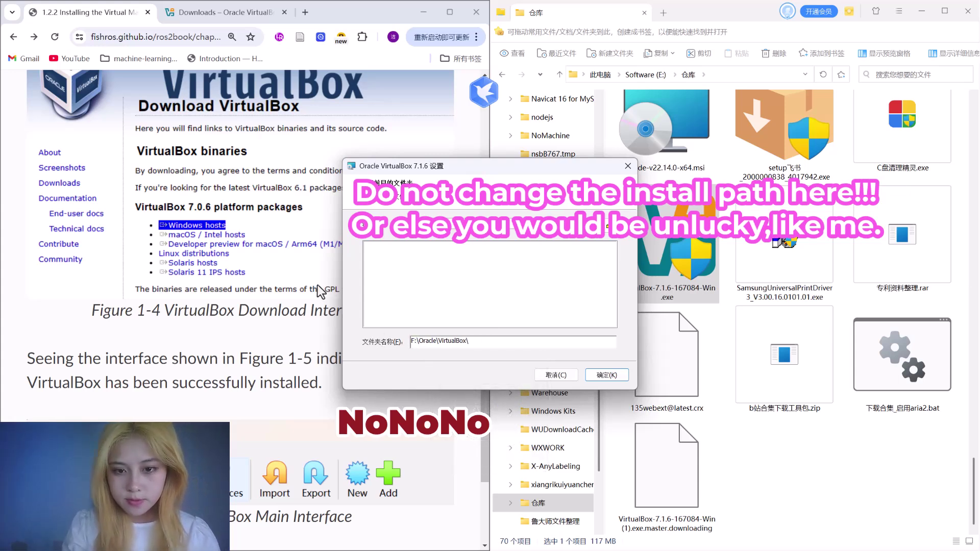
left_click(606, 376)
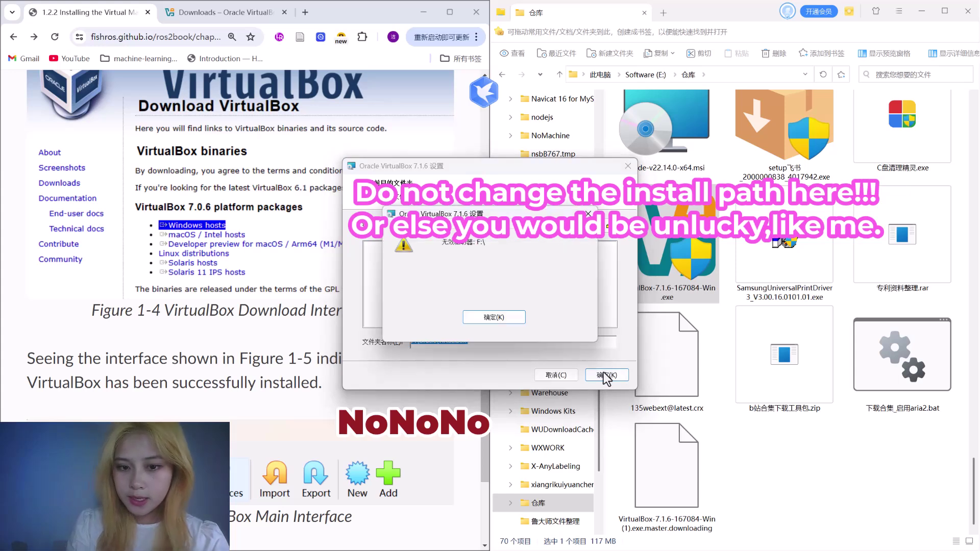
left_click(511, 316)
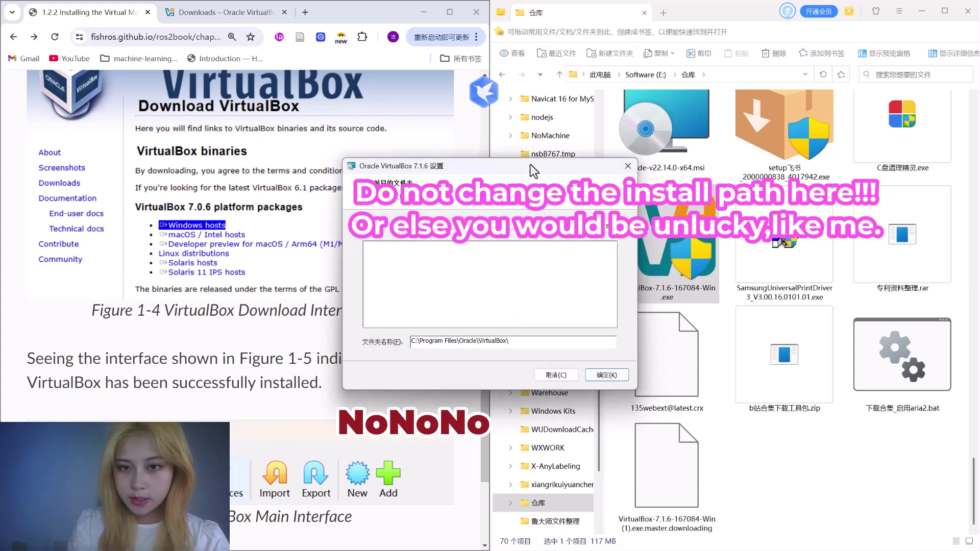
Set the VirtualBox installation folder to G:\Oracle\VirtualBox\, then start the installation with the default shortcut and file association options
left_click_drag(531, 164, 823, 158)
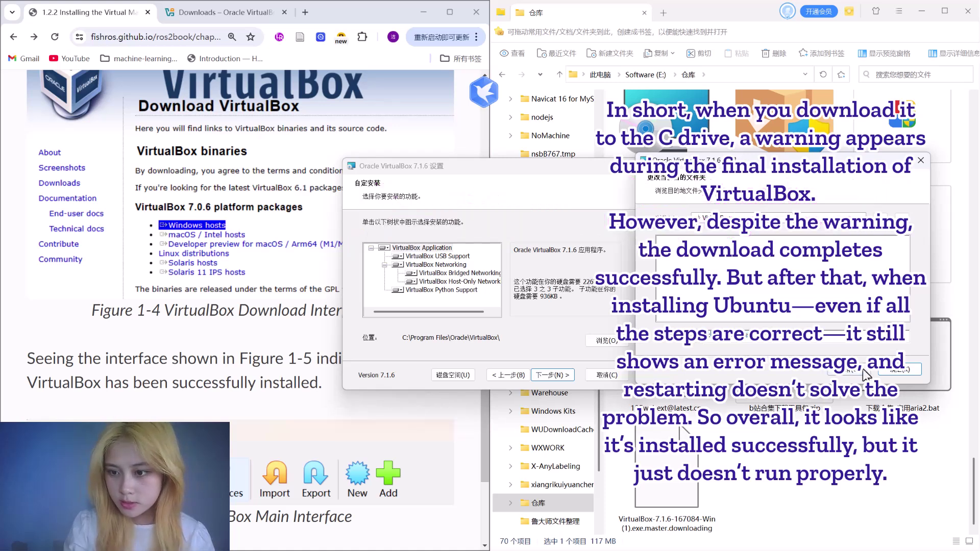
left_click(894, 373)
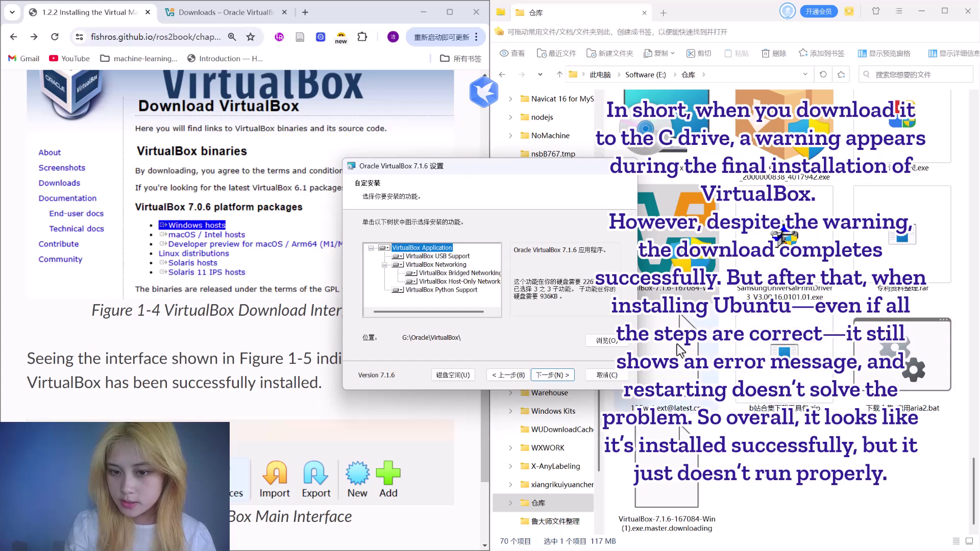
left_click(553, 376)
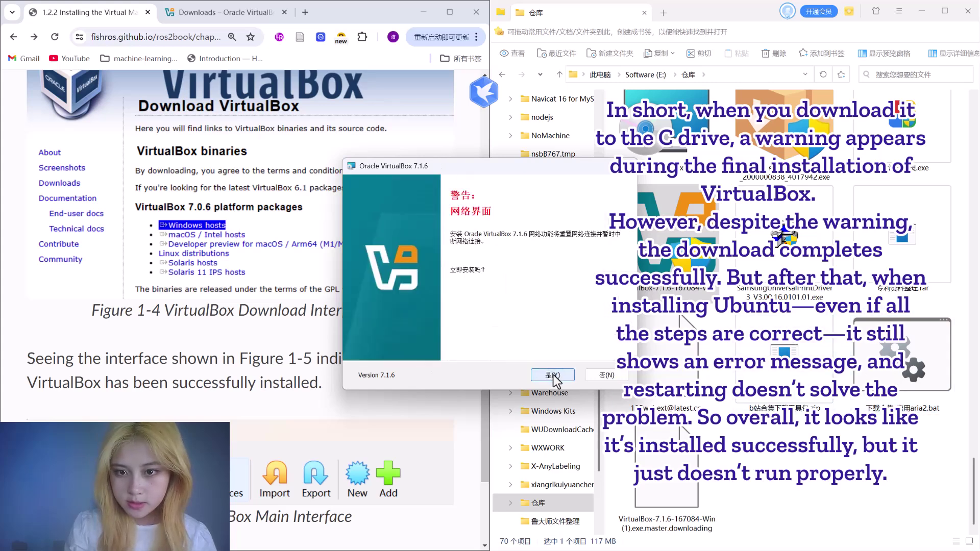
left_click(553, 376)
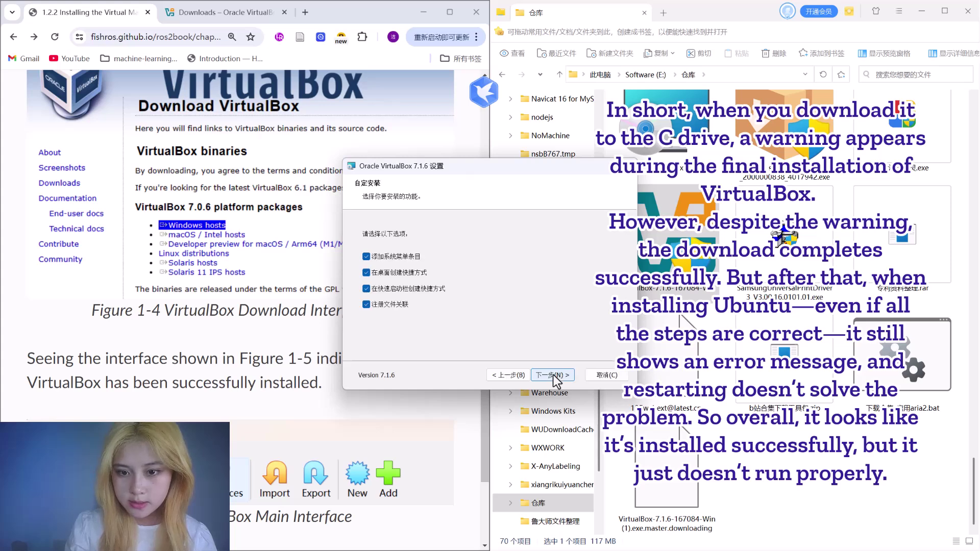
left_click(553, 375)
left_click(552, 376)
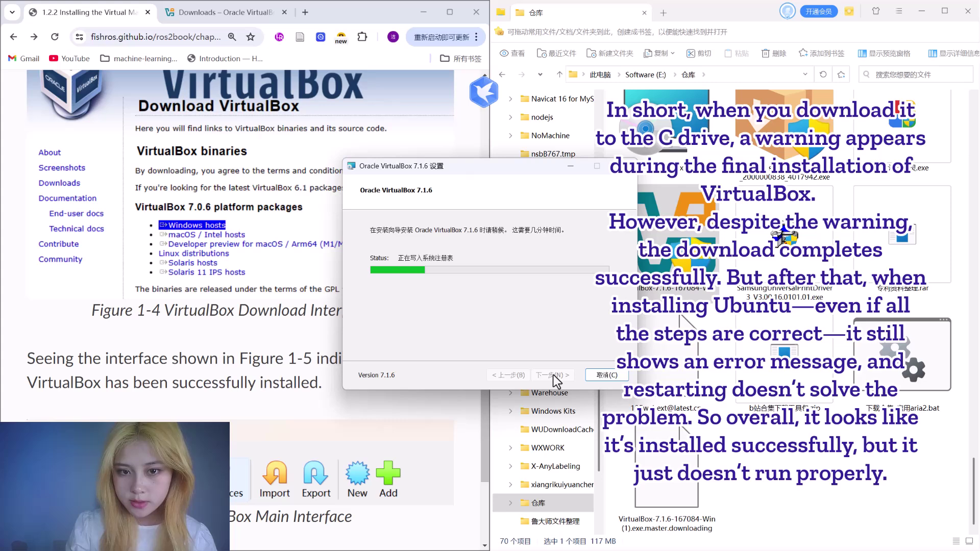
Close the VirtualBox setup wizard and dismiss its installation error dialog
left_click_drag(523, 172, 741, 147)
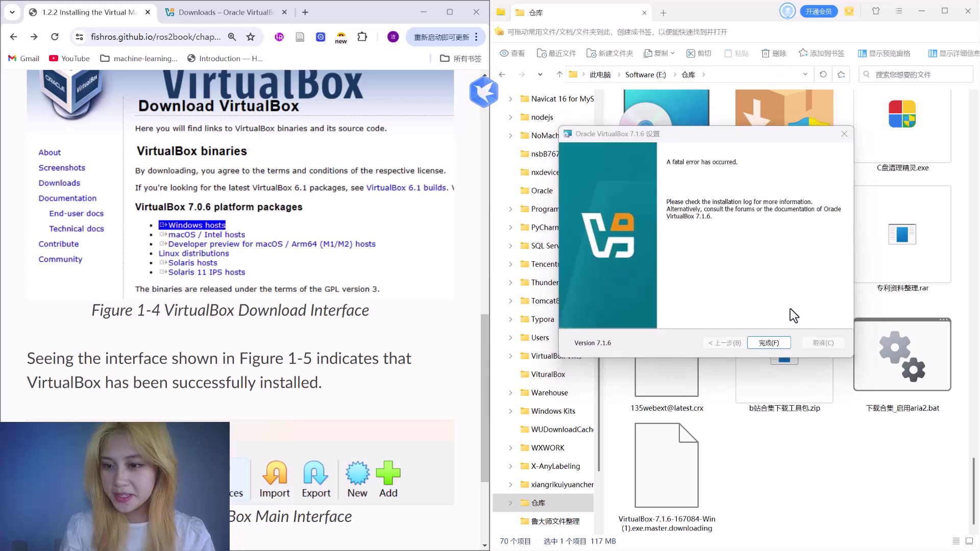
left_click(779, 347)
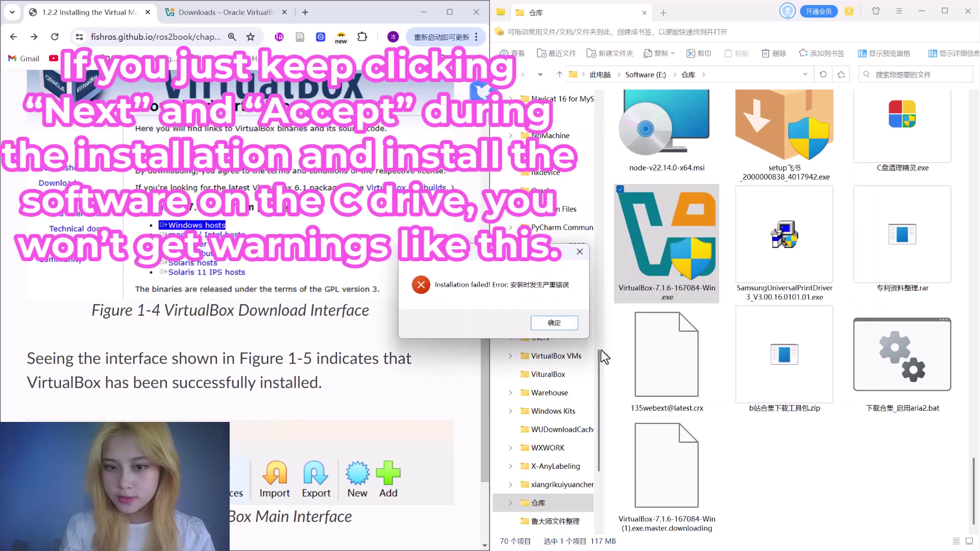
left_click(564, 329)
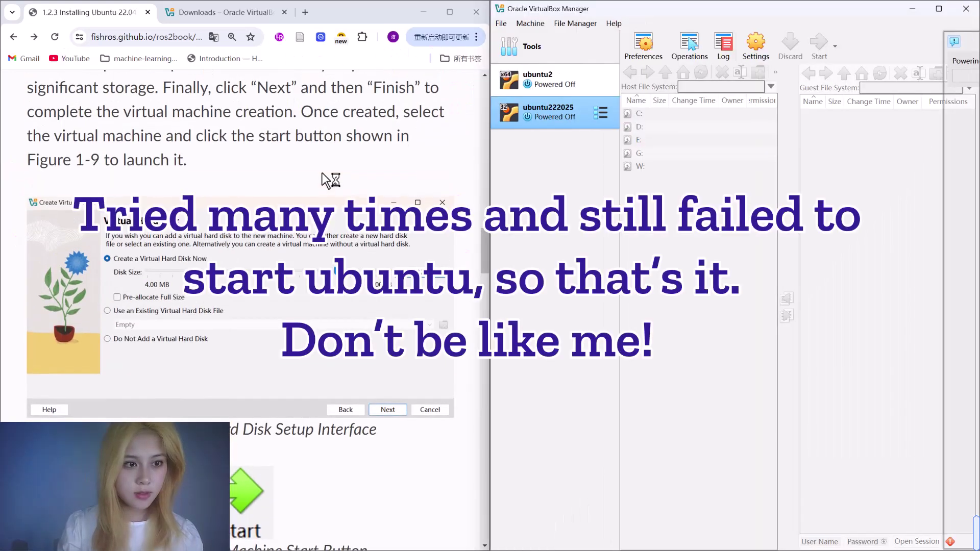
Review the guide's section 1.2.3 on installing Ubuntu 22.04 in the virtual machine
scroll(326, 181, "up", 10)
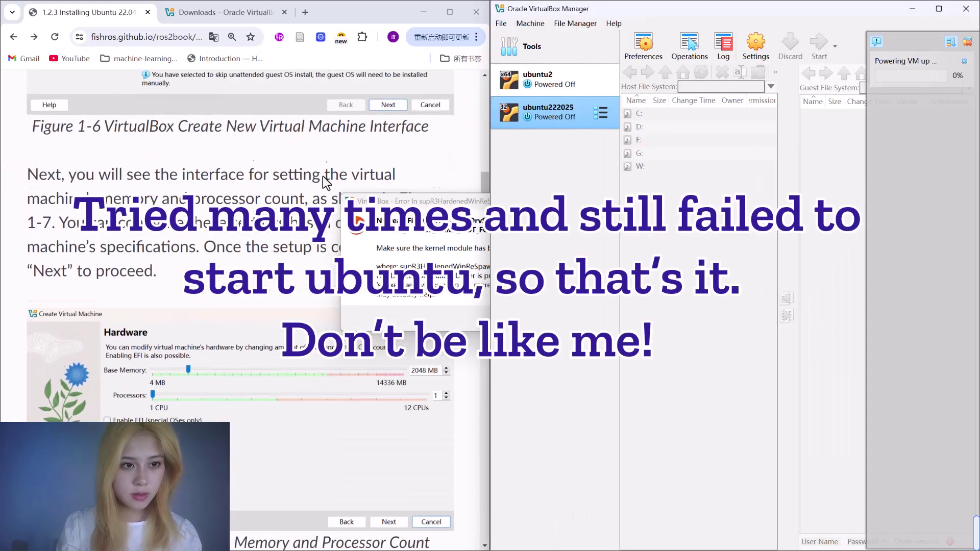
scroll(324, 179, "up", 10)
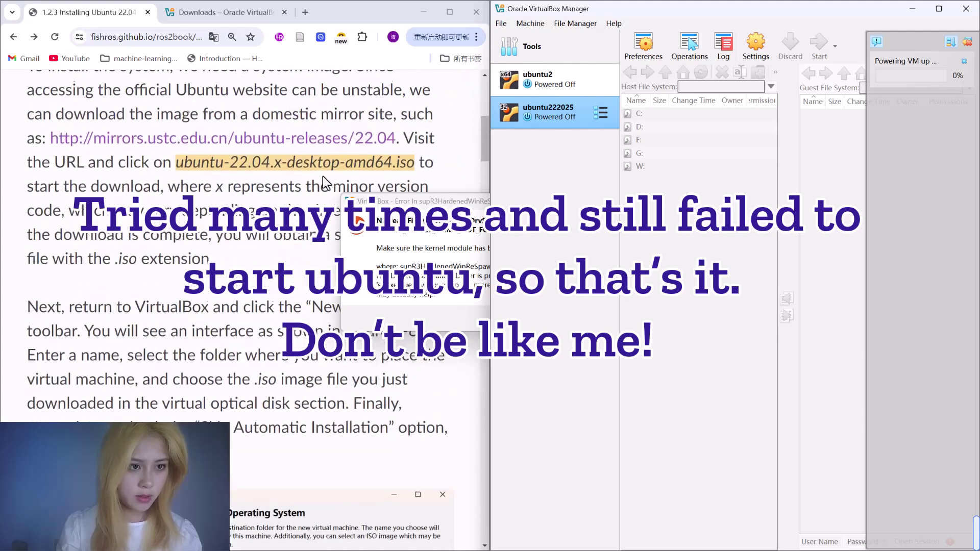
scroll(323, 176, "up", 2)
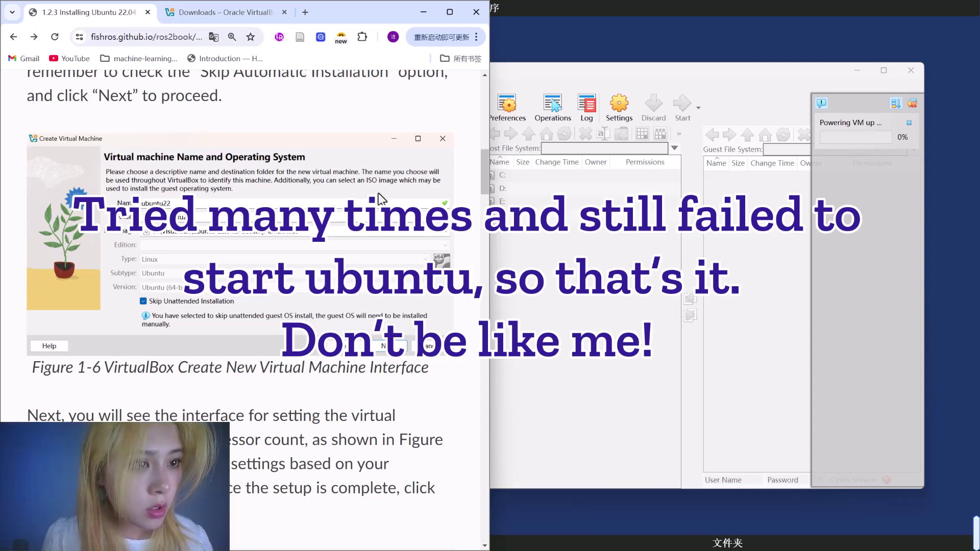
left_click(701, 61)
scroll(448, 387, "down", 13)
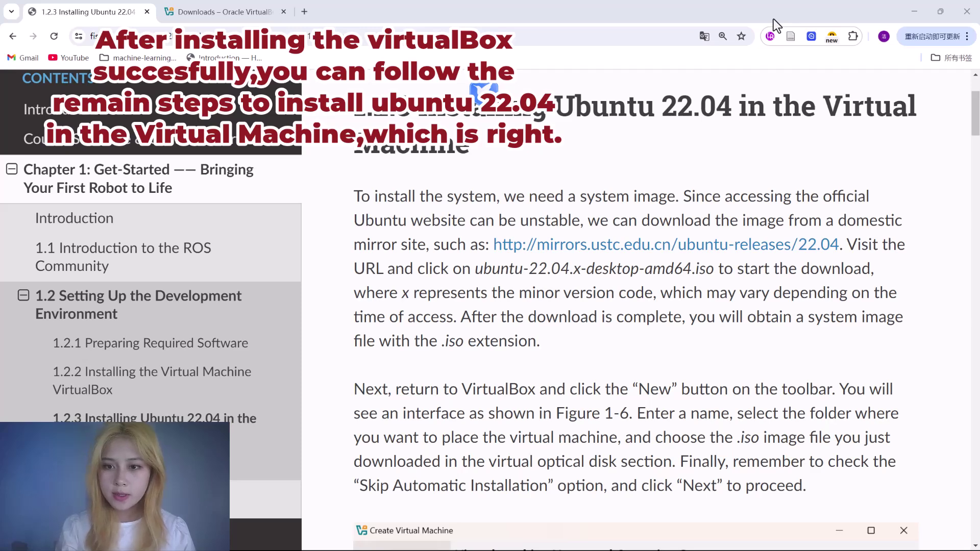
Download ubuntu-22.04.5-desktop-amd64.iso from the guide's USTC mirror link into E:\仓库 using the download manager, and minimize the manager
left_click(739, 244)
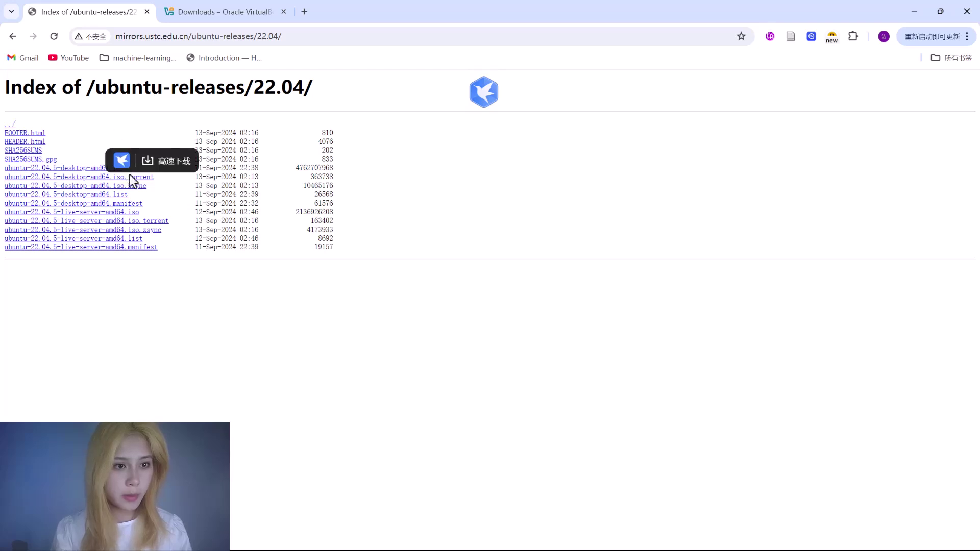
mouse_move(100, 176)
left_click(69, 170)
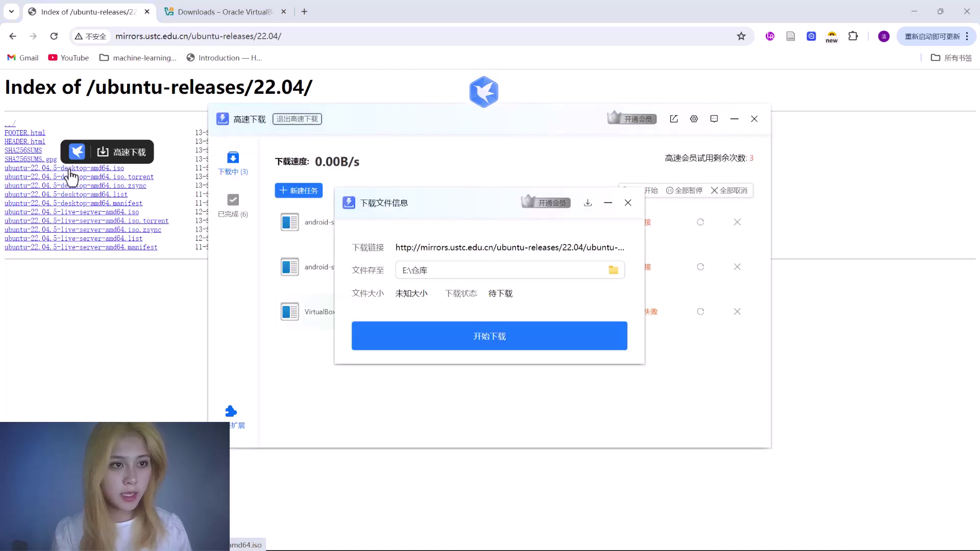
left_click(551, 346)
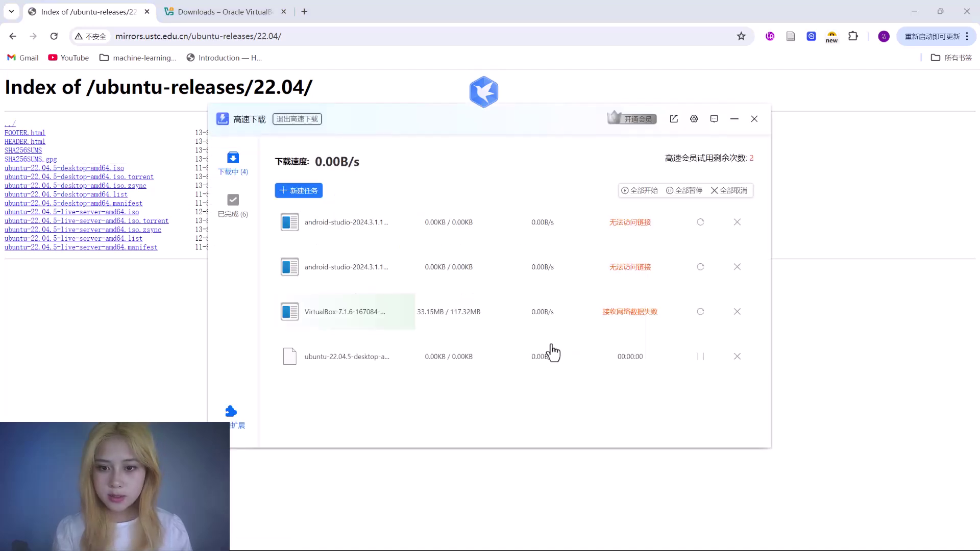
left_click(734, 120)
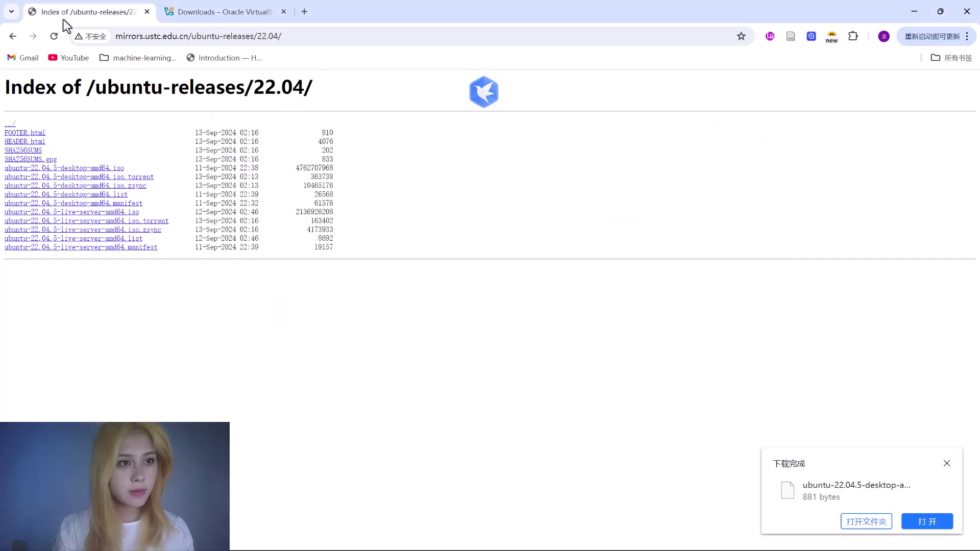
Return to guide section 1.2.3 and highlight the image file name ubuntu-22.04.x-desktop-amd64.iso
left_click(10, 41)
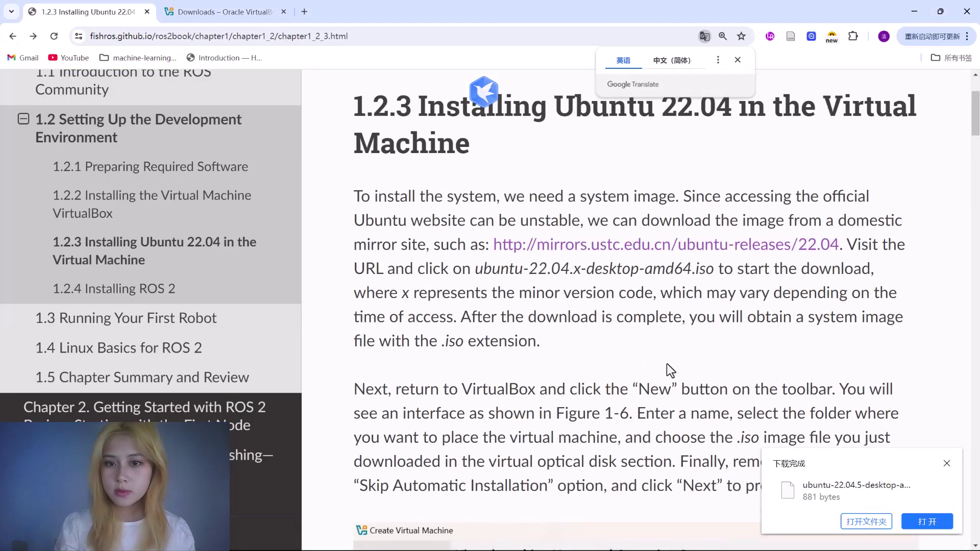
scroll(670, 370, "down", 1)
left_click_drag(476, 199, 714, 200)
right_click(714, 204)
left_click(731, 183)
left_click(730, 227)
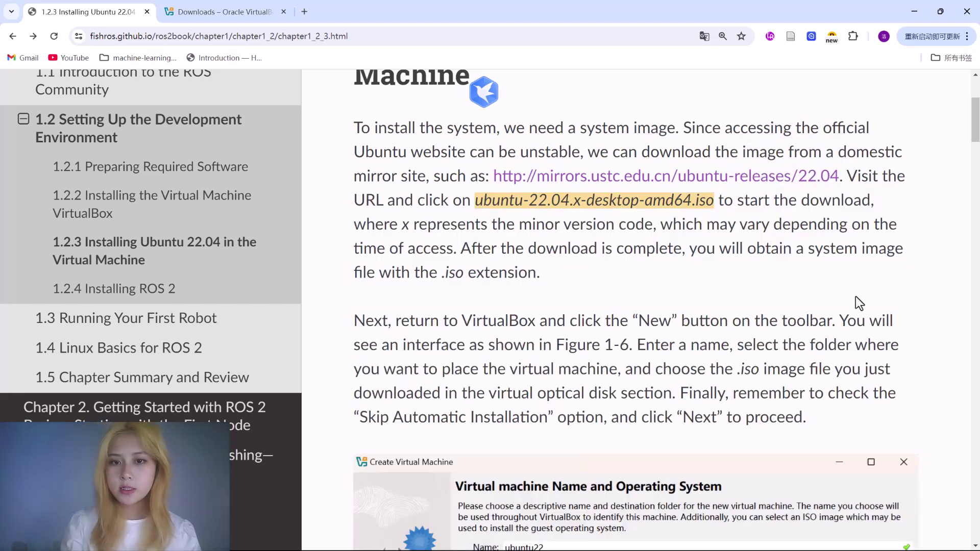
Start creating a new virtual machine in Oracle VirtualBox Manager and name it ubuntu22
scroll(856, 297, "down", 1)
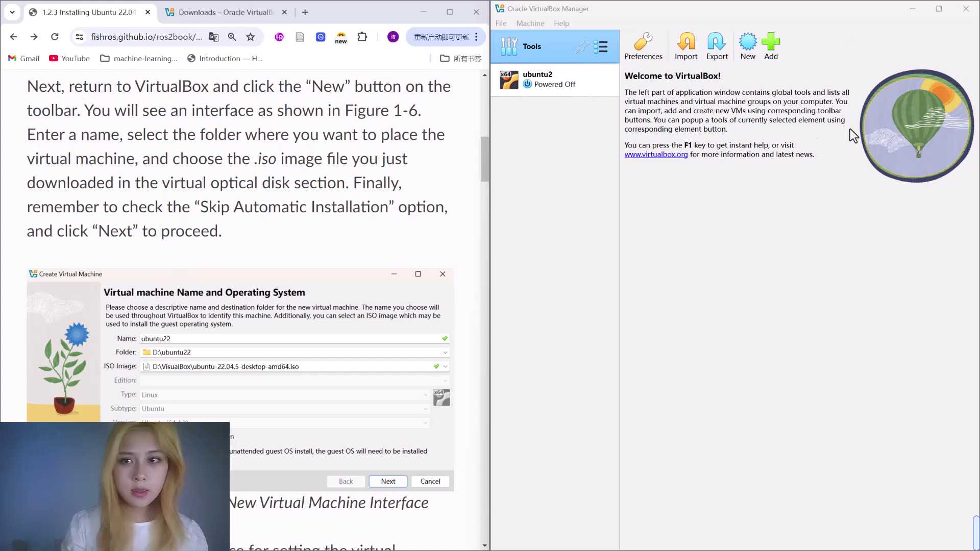
left_click(746, 49)
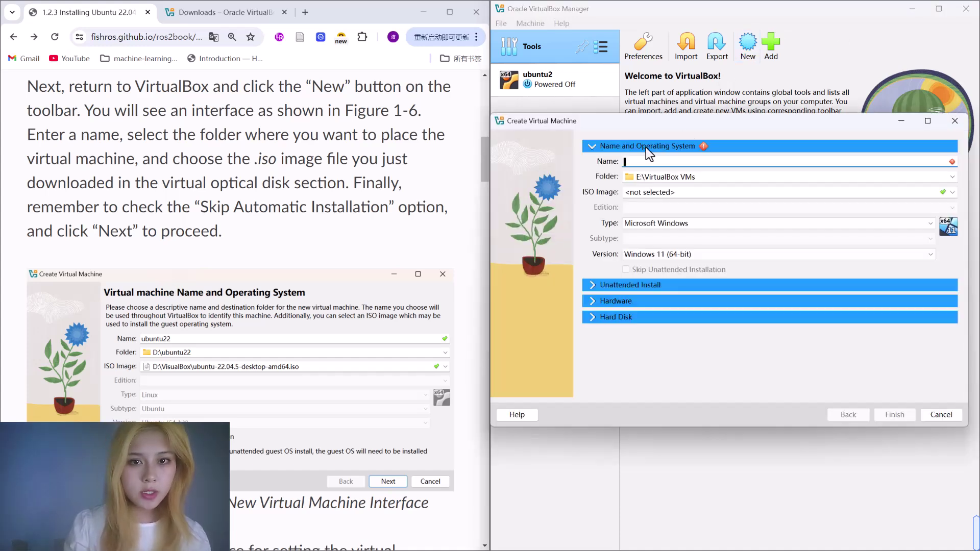
left_click_drag(688, 127, 670, 45)
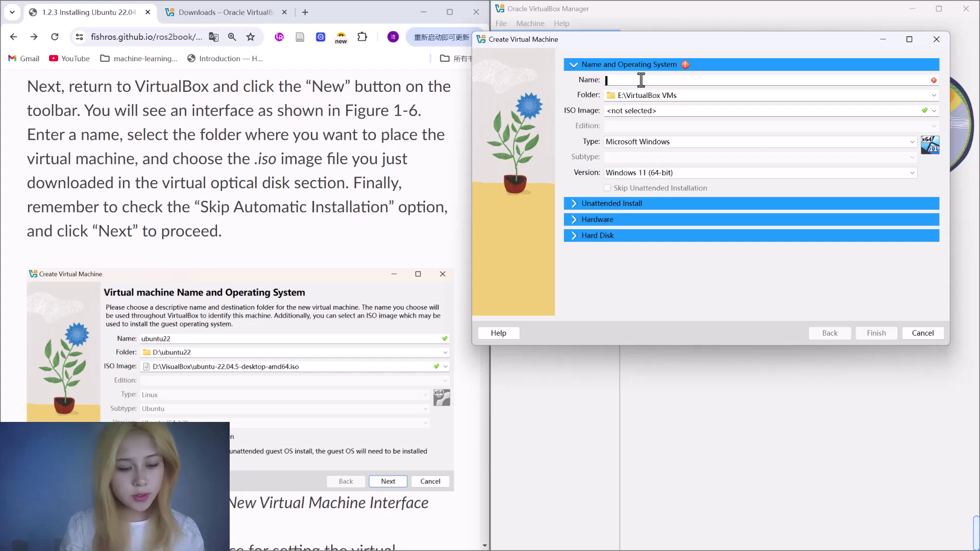
type("ub")
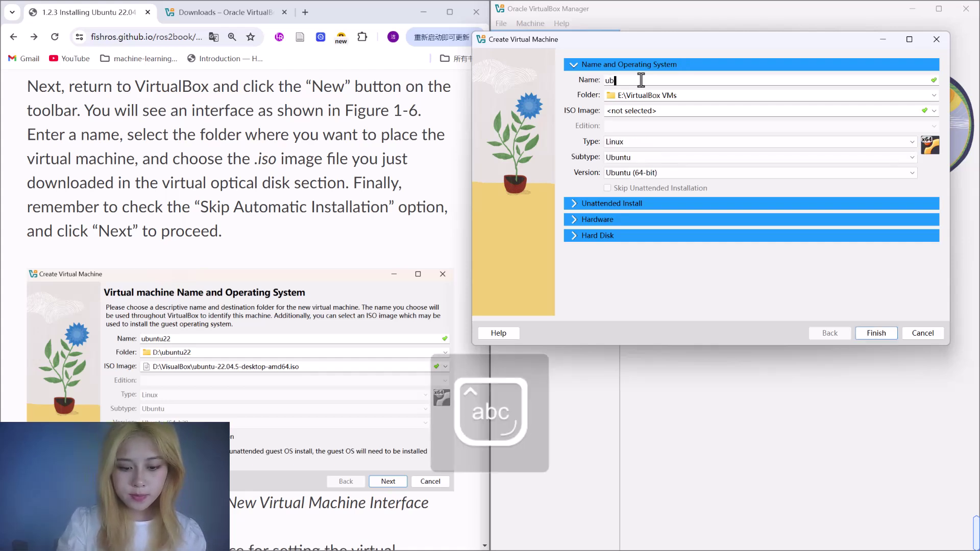
type("untu22")
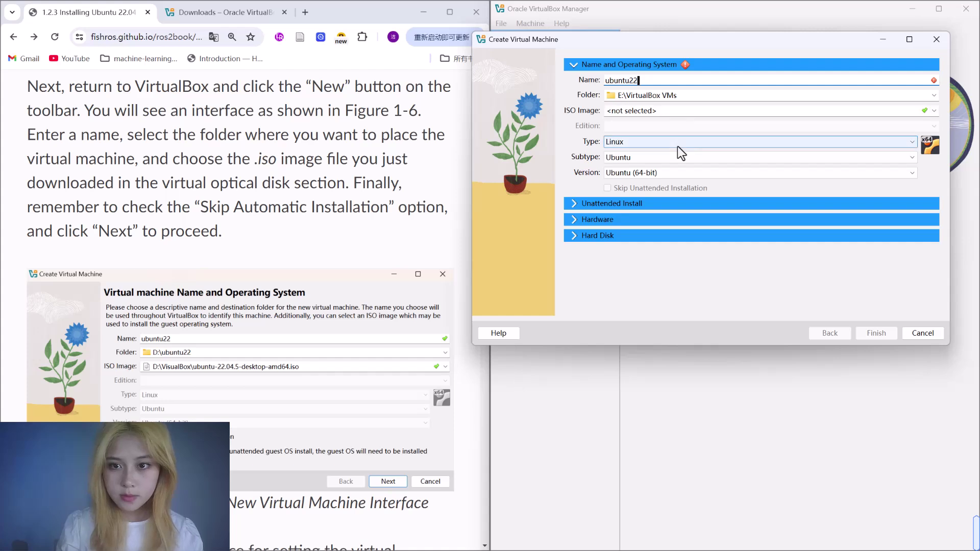
Choose E:\Warehouse\ubuntu-22.04.5-desktop-amd64.iso as the new machine's ISO image and enable Skip Unattended Installation
left_click(685, 110)
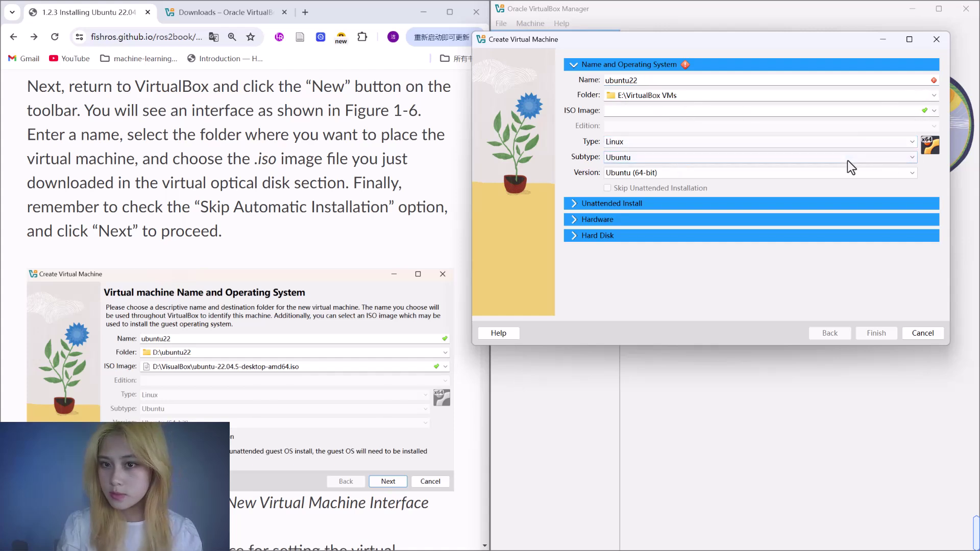
left_click(934, 110)
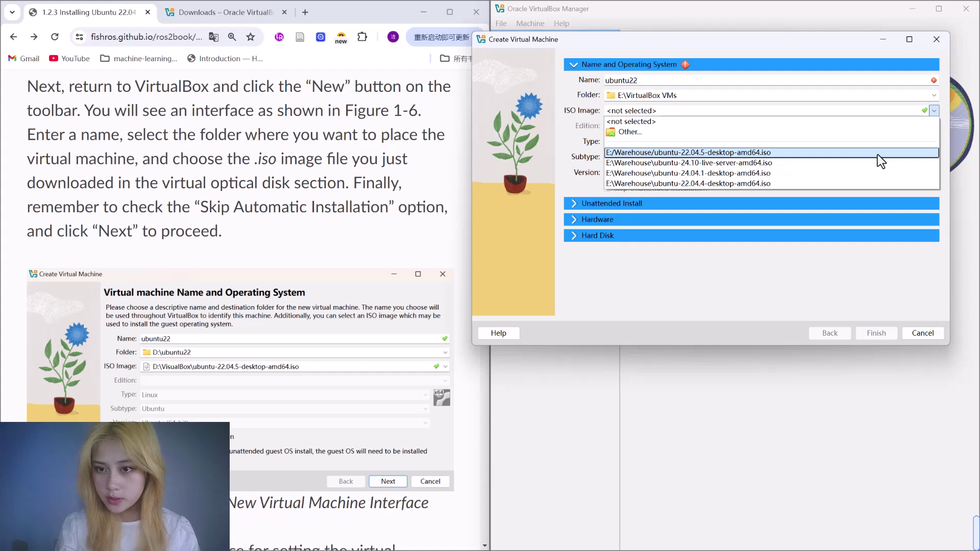
left_click(877, 154)
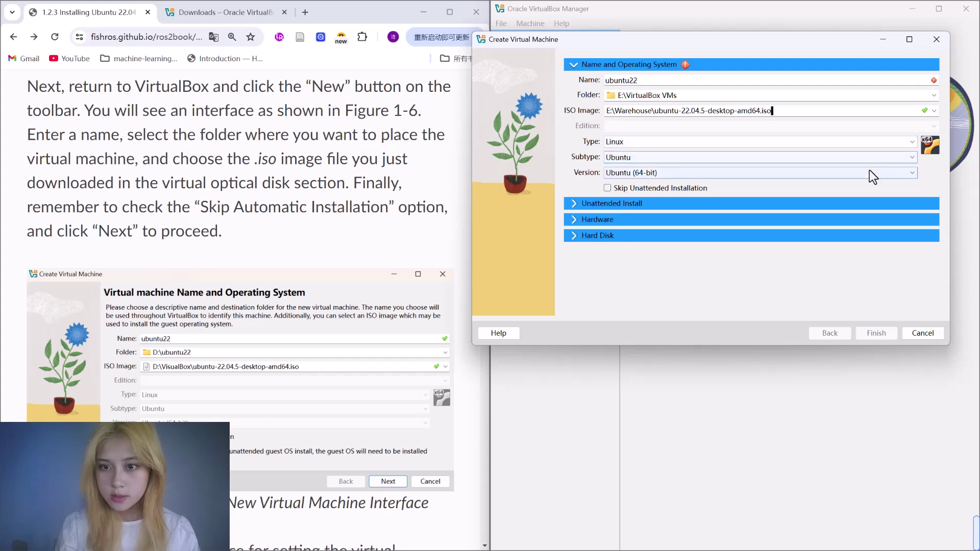
left_click(608, 188)
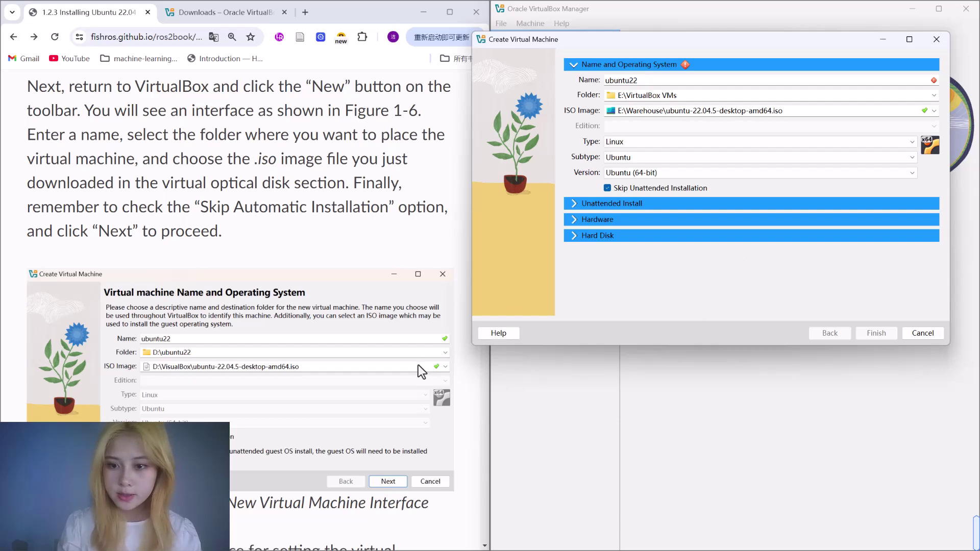
scroll(410, 329, "down", 1)
scroll(410, 328, "down", 10)
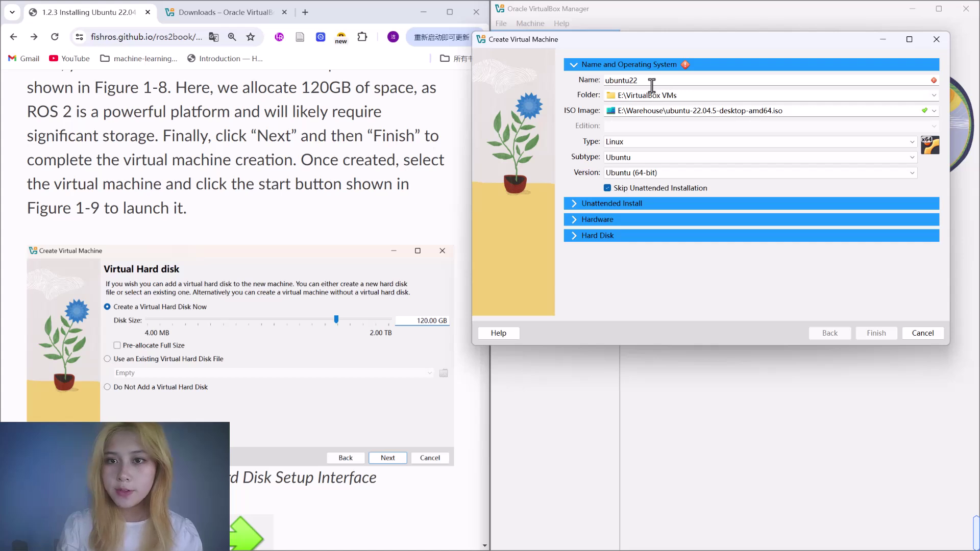
Set the new virtual machine's virtual hard disk size to 120 GB
left_click(650, 111)
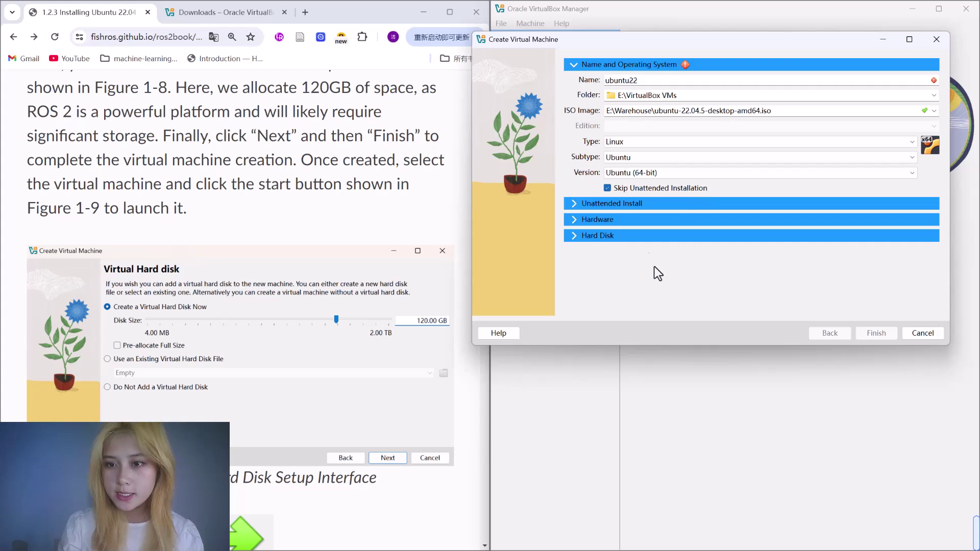
left_click(577, 235)
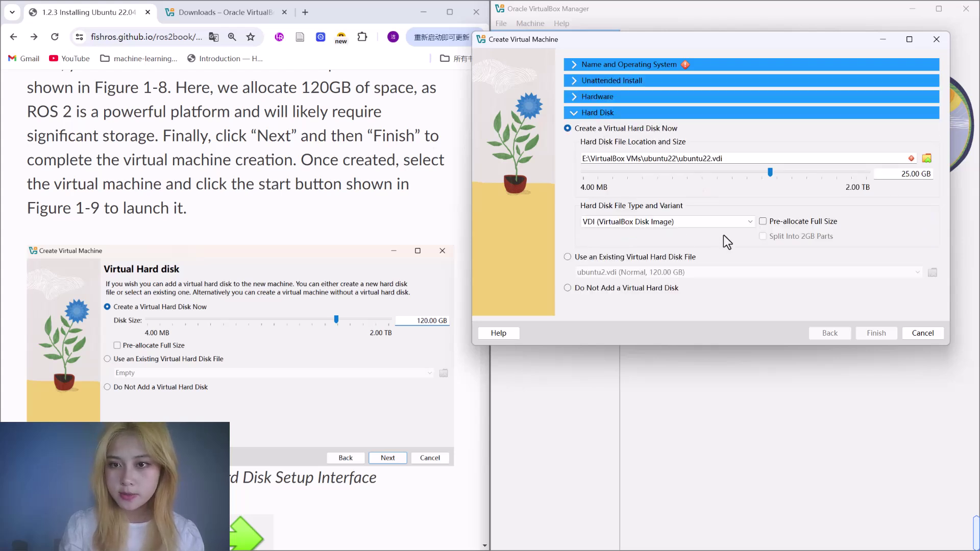
scroll(390, 381, "down", 1)
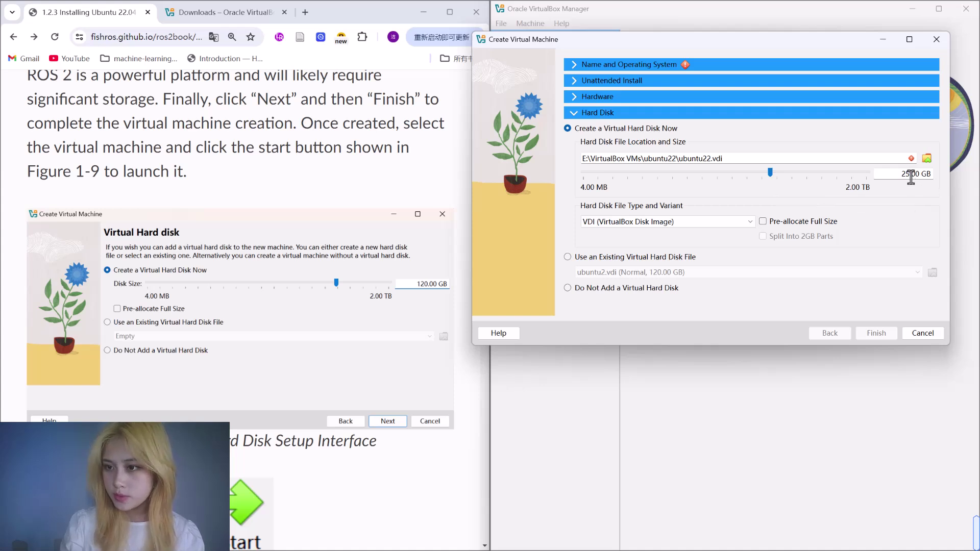
key("BackSpace")
key("BackSpace")
key("BackSpace")
type("120.")
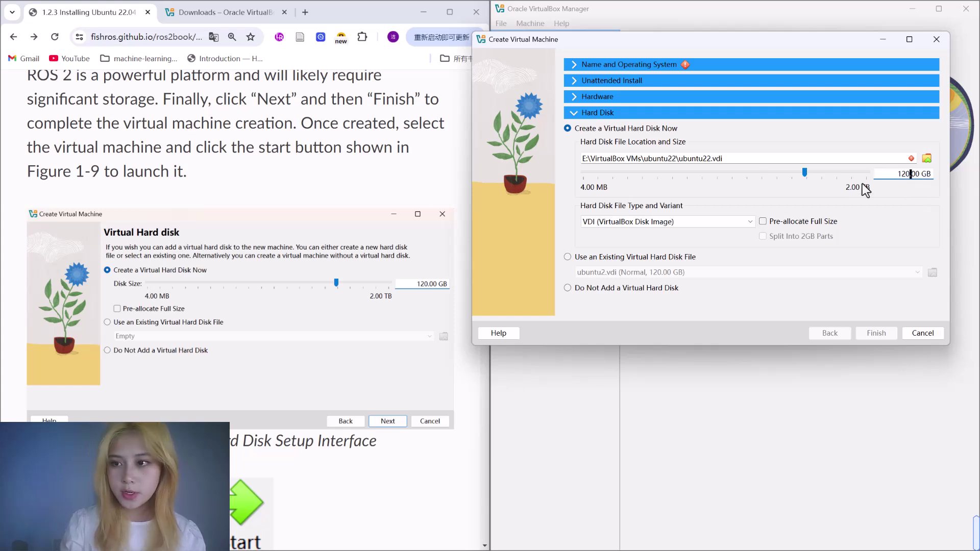
scroll(328, 149, "up", 1)
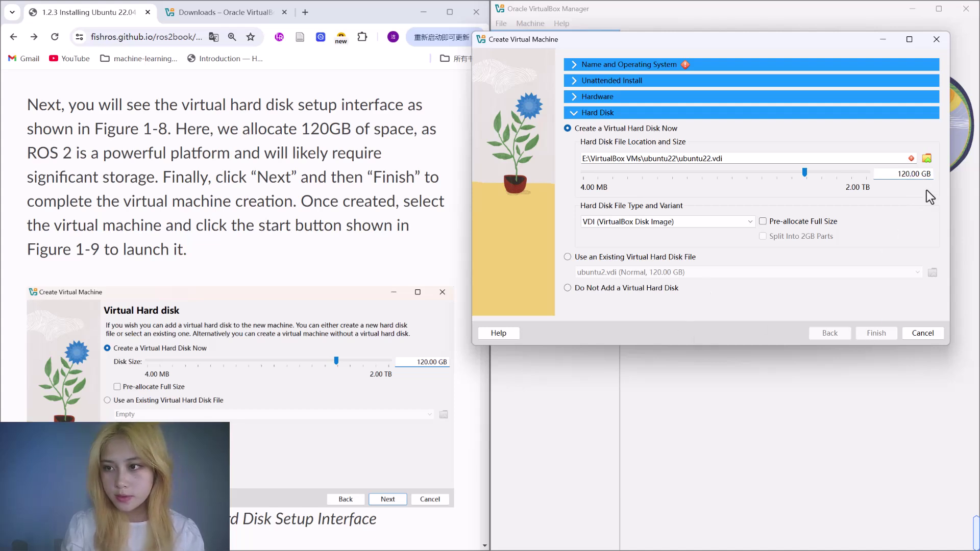
key("Tab")
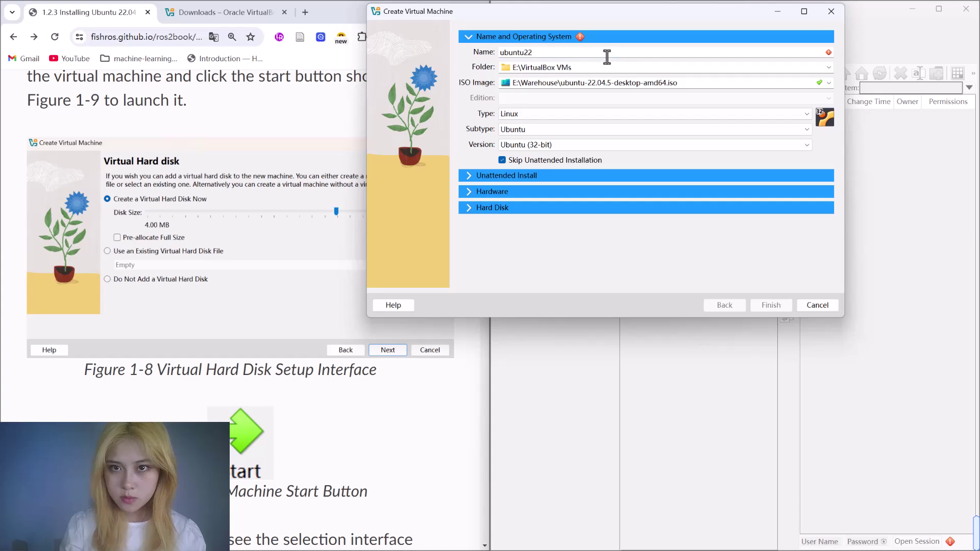
type("2025")
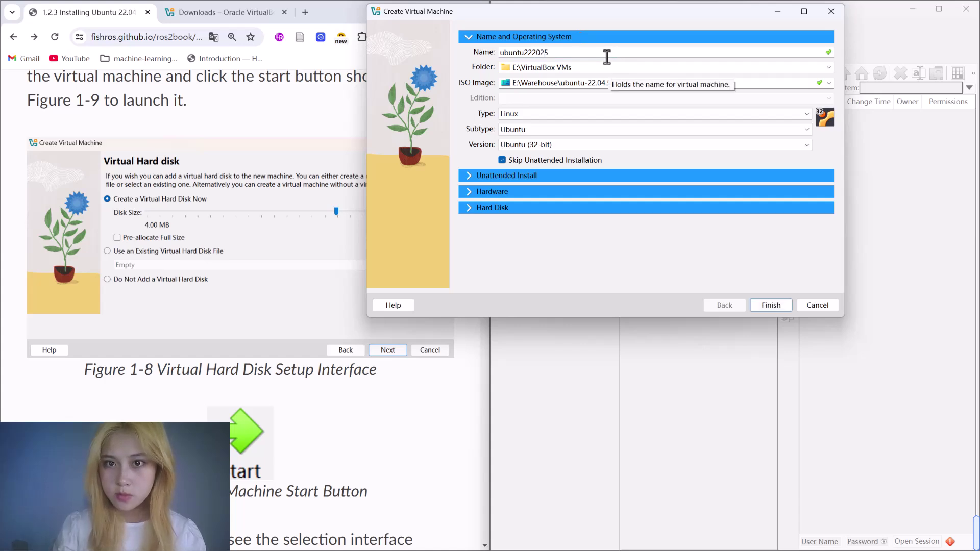
left_click_drag(626, 17, 722, 80)
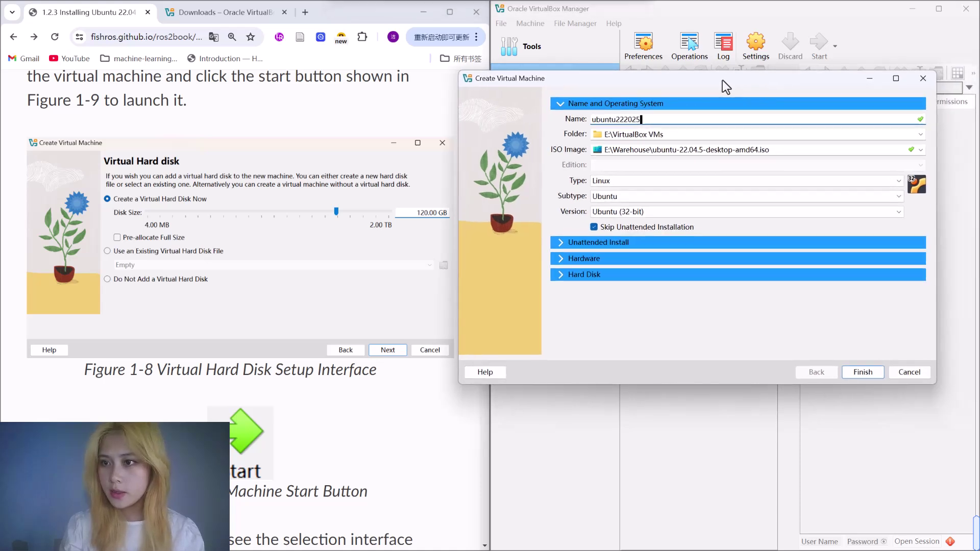
key("BackSpace")
key("BackSpace")
key("BackSpace")
key("BackSpace")
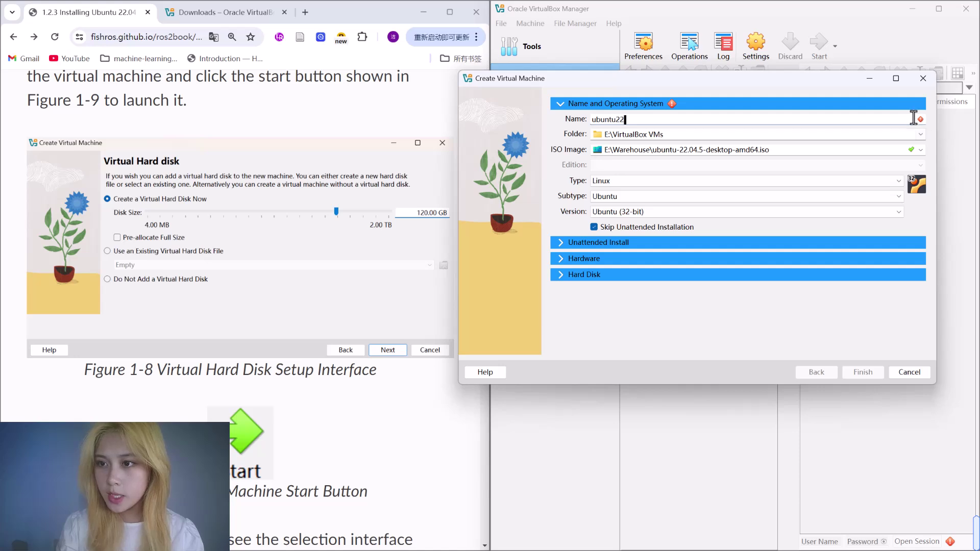
Name the new virtual machine ubuntu222025
left_click_drag(831, 83, 818, 58)
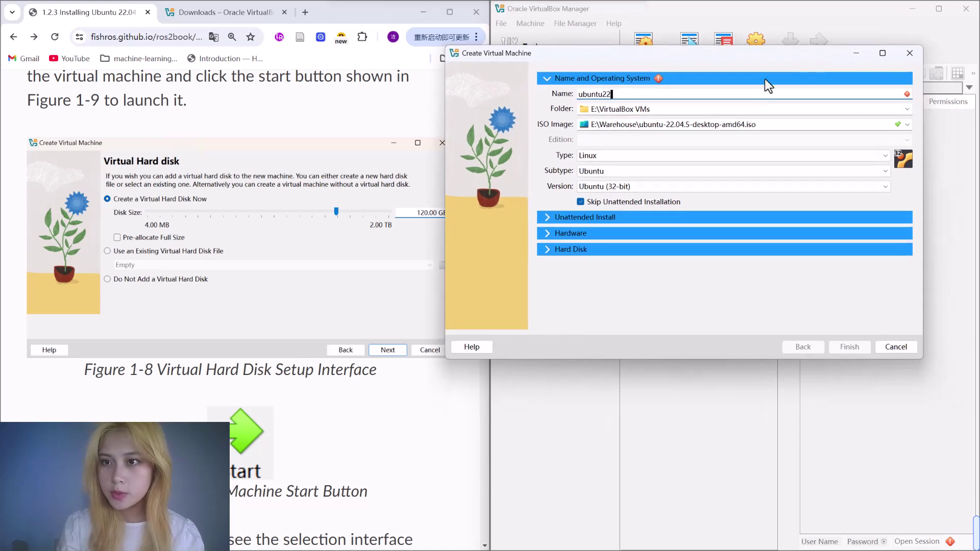
type("20")
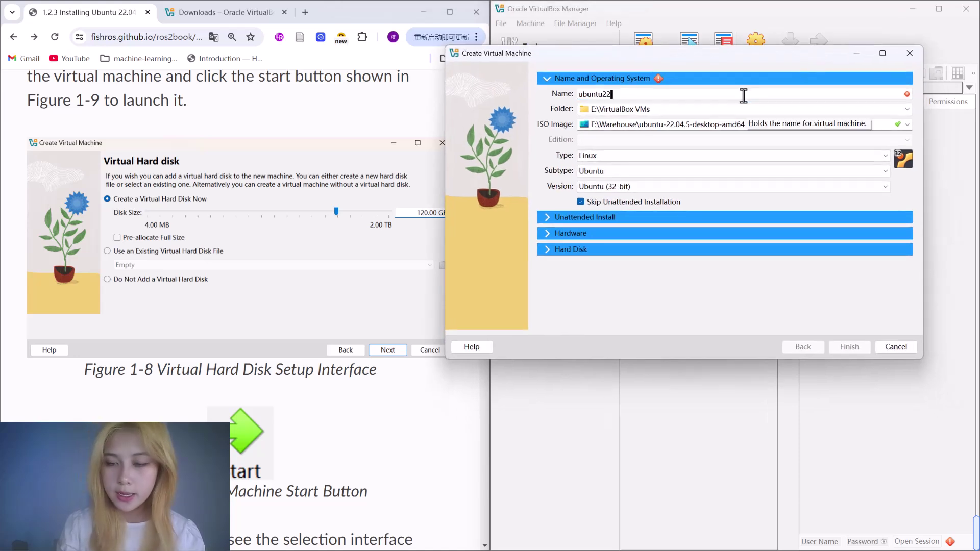
type("25")
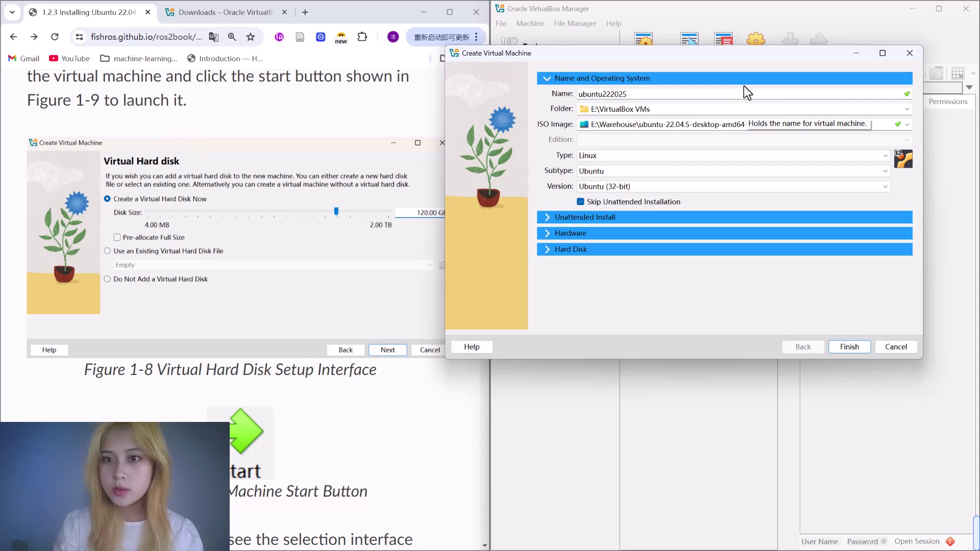
Review the new machine's hard disk settings and finish creating the virtual machine
left_click_drag(770, 59, 685, 61)
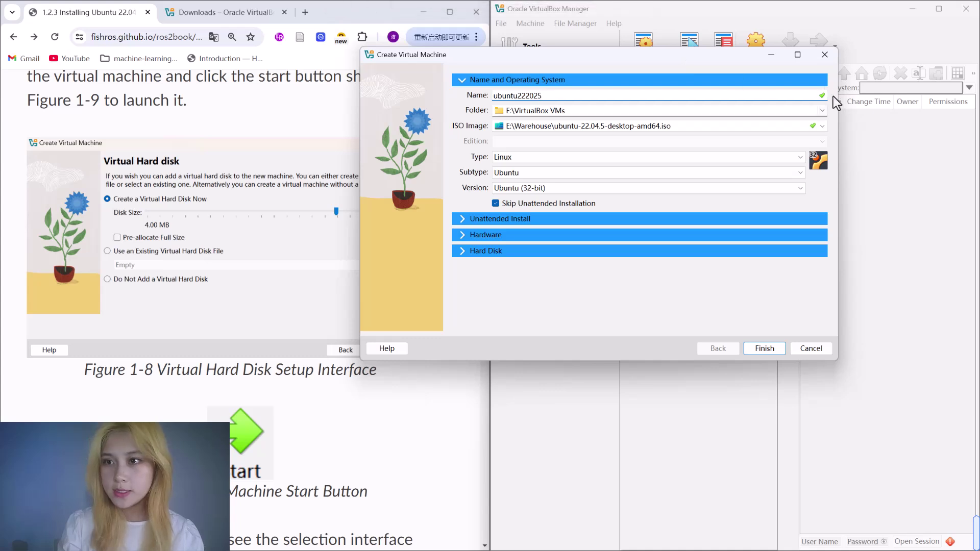
left_click_drag(743, 54, 849, 28)
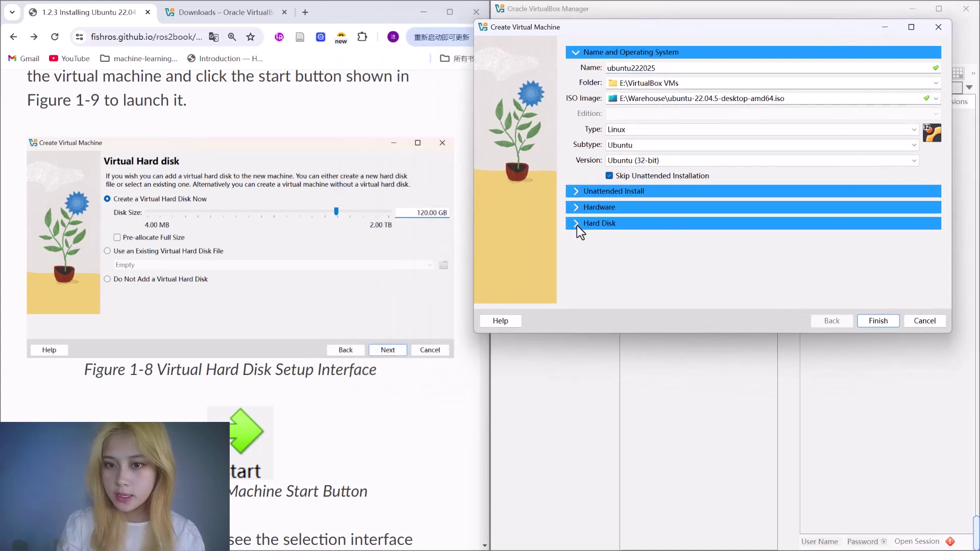
left_click(578, 224)
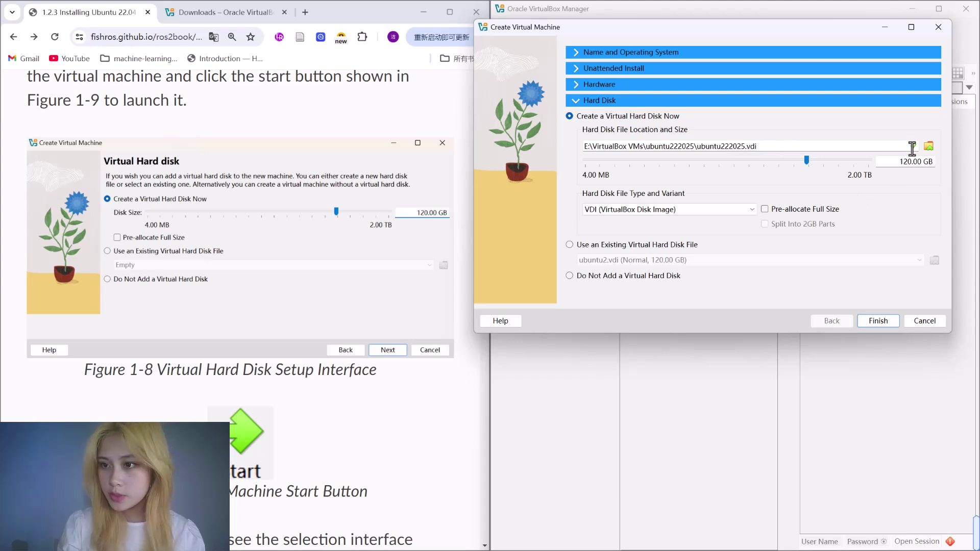
left_click(878, 320)
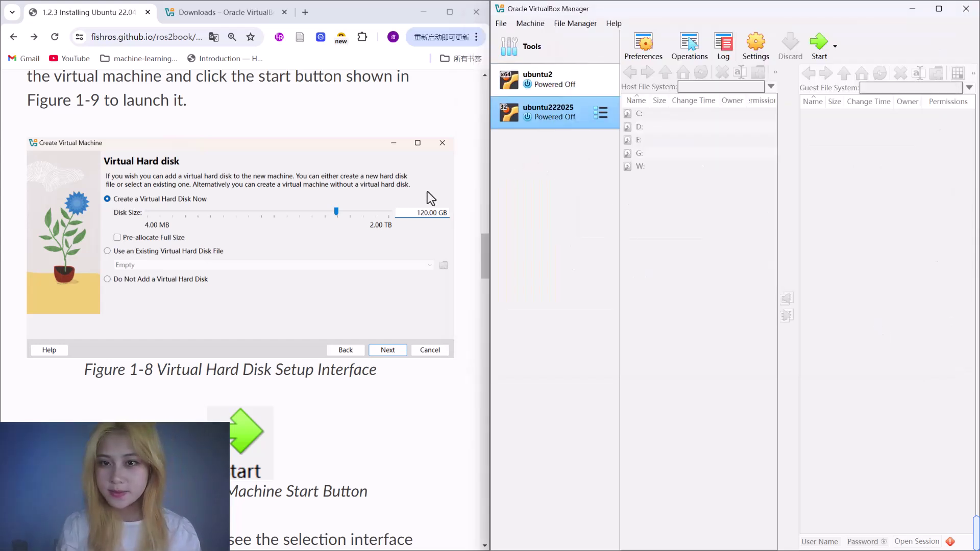
Consult the guide's first-startup instructions, try to start the ubuntu222025 virtual machine, and dismiss the error dialog
scroll(308, 288, "down", 4)
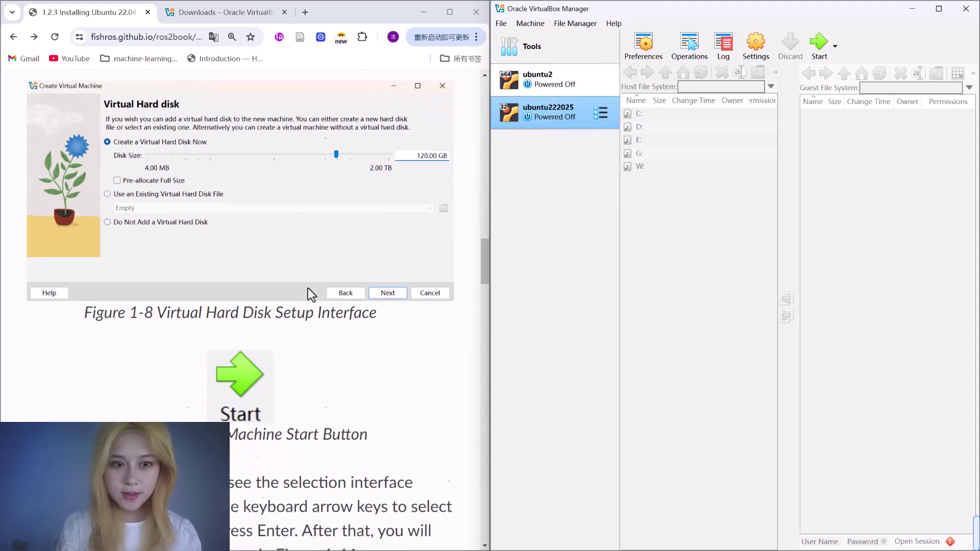
scroll(308, 288, "down", 1)
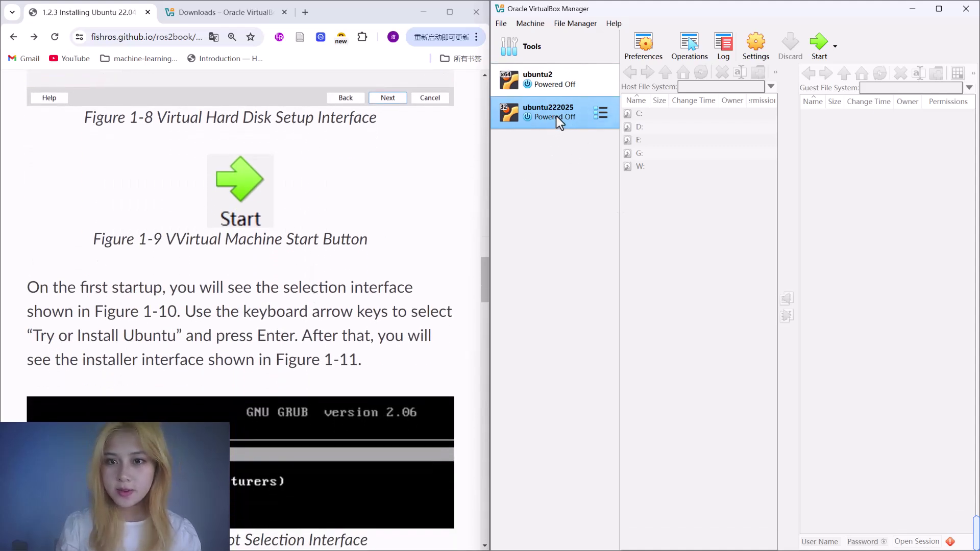
left_click(819, 45)
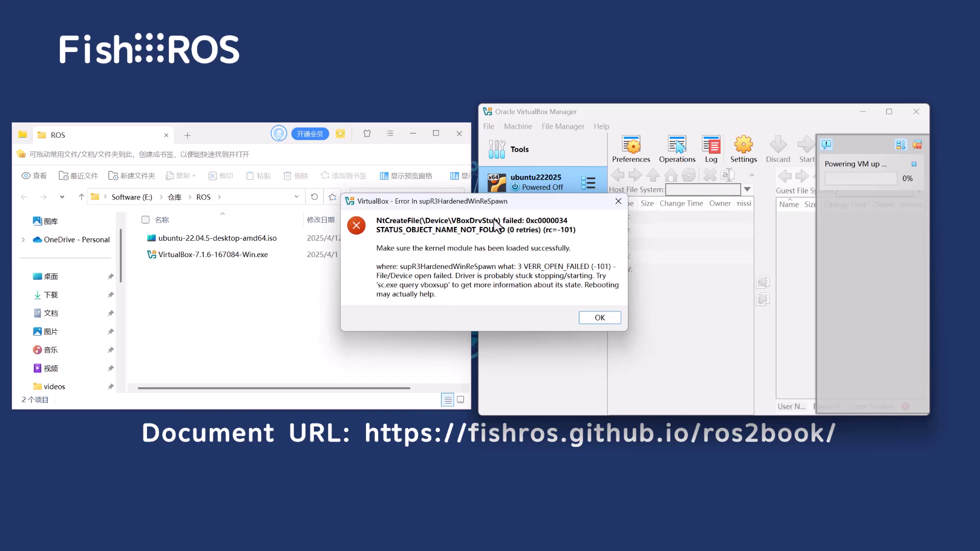
left_click(601, 318)
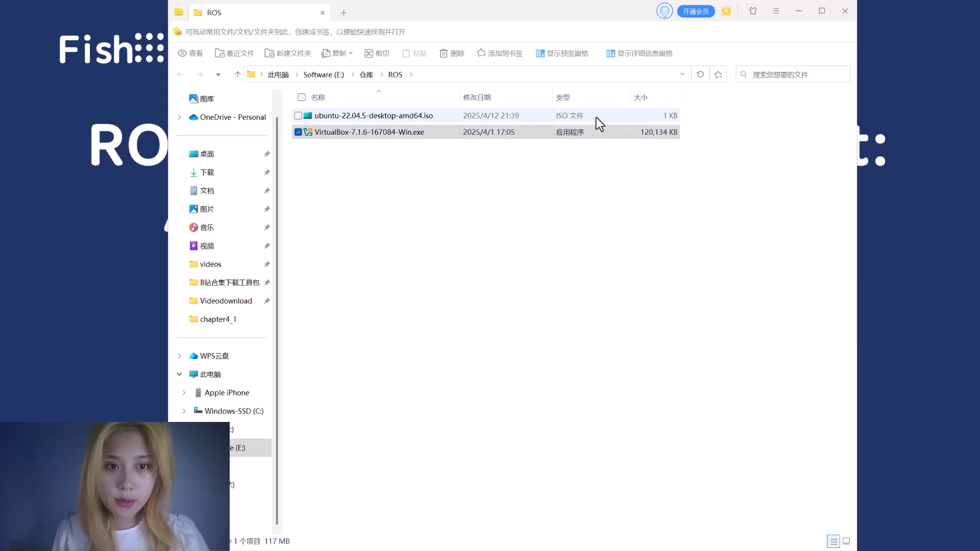
Run VirtualBox-7.1.6-167084-Win.exe from the ROS folder and accept the default features and location C:\Program Files\Oracle\VirtualBox\
double_click(593, 131)
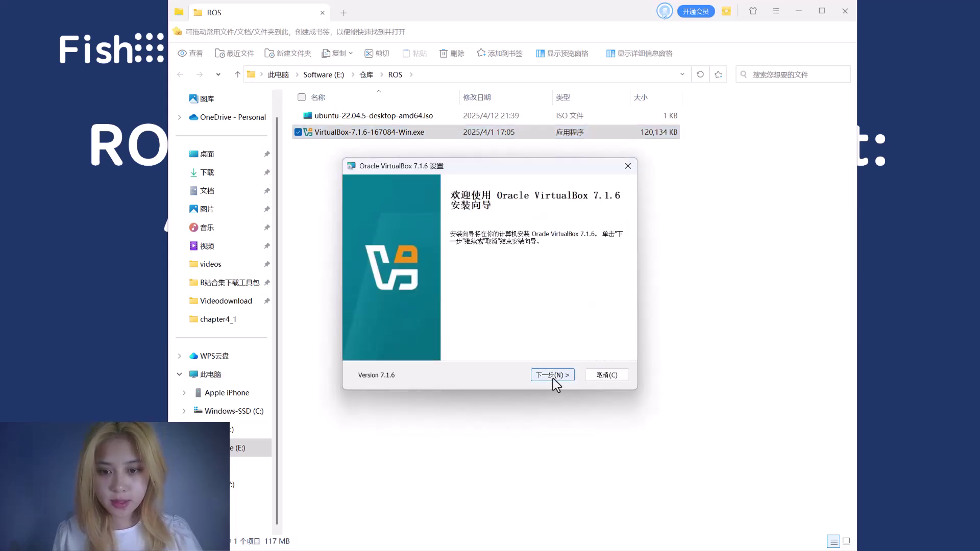
left_click(553, 375)
left_click(436, 331)
left_click(553, 377)
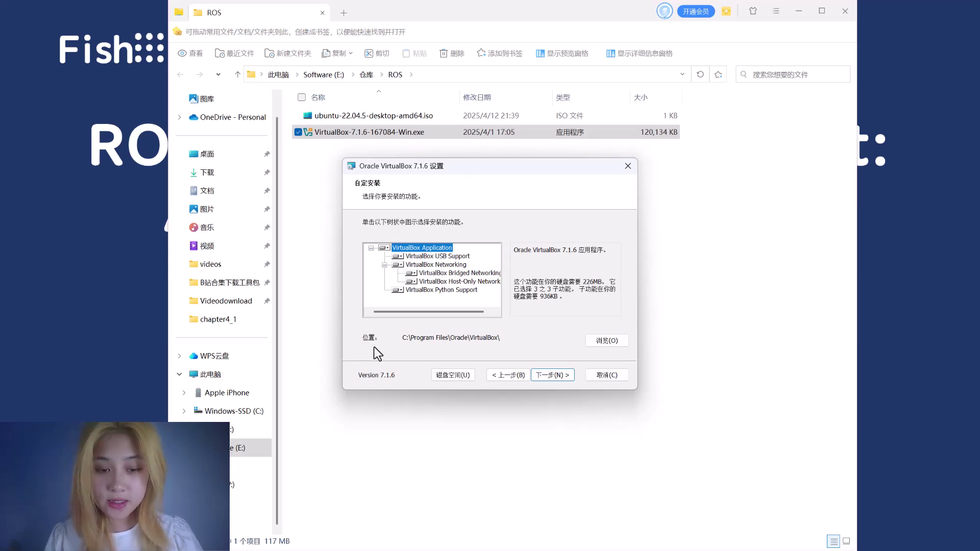
left_click(555, 378)
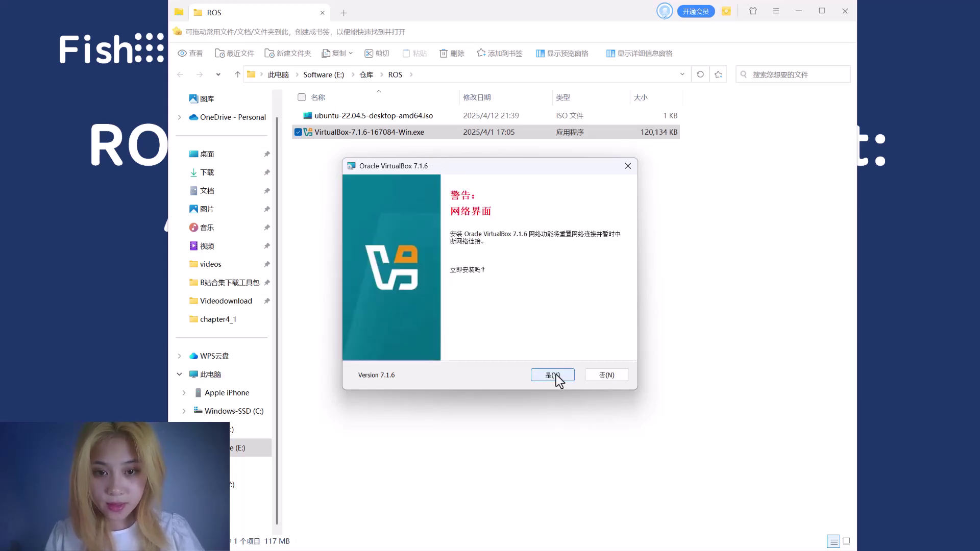
Accept the network interface warning, install Oracle VirtualBox 7.1.6, and finish the setup wizard
left_click(561, 380)
left_click(560, 379)
left_click(559, 377)
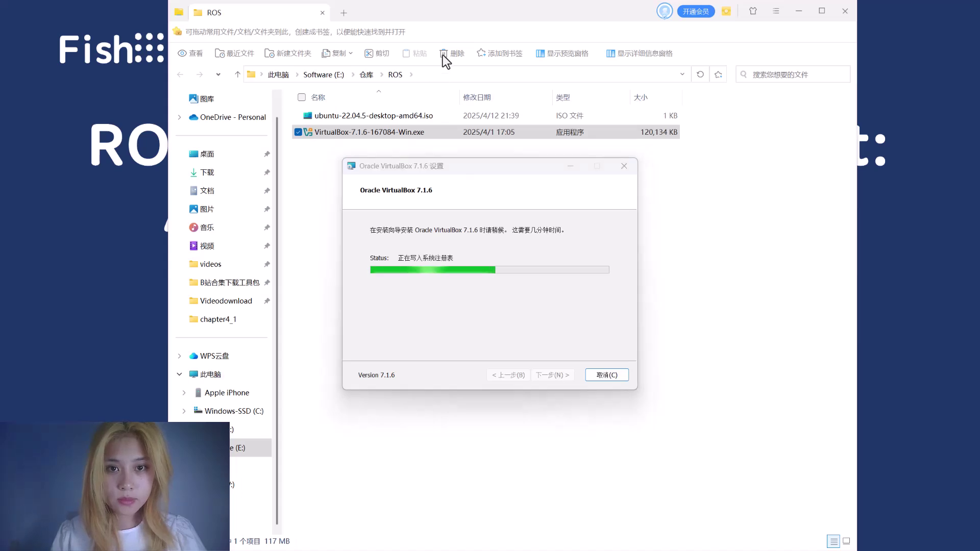
left_click(593, 275)
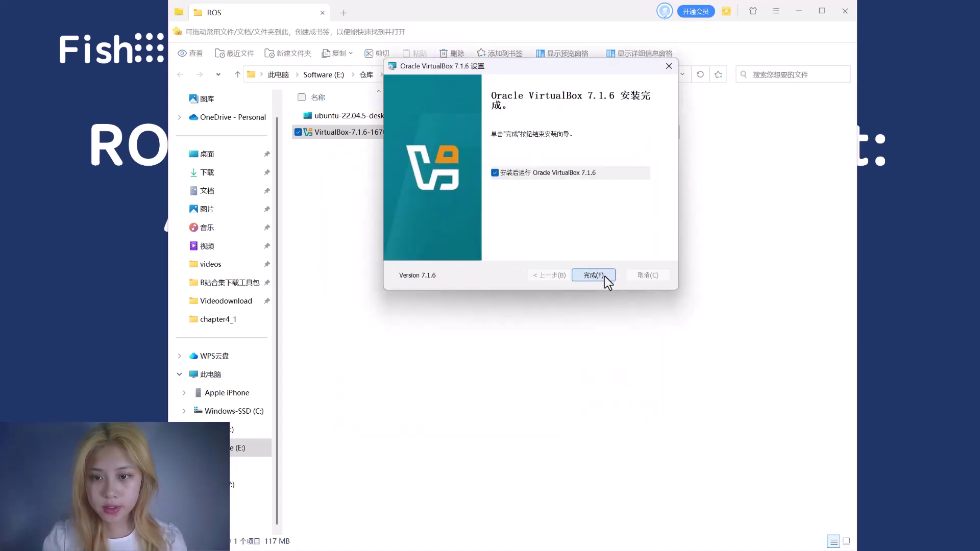
left_click(479, 214)
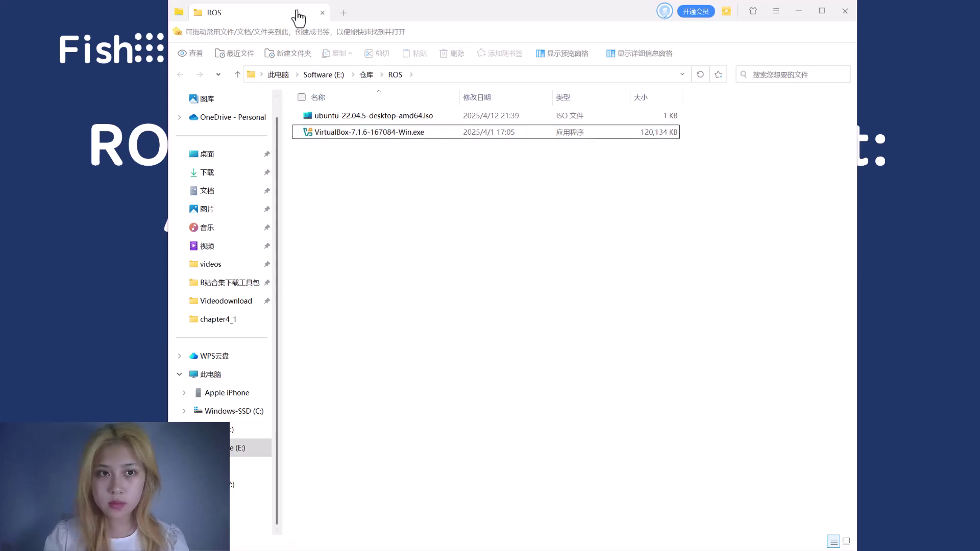
left_click(134, 93)
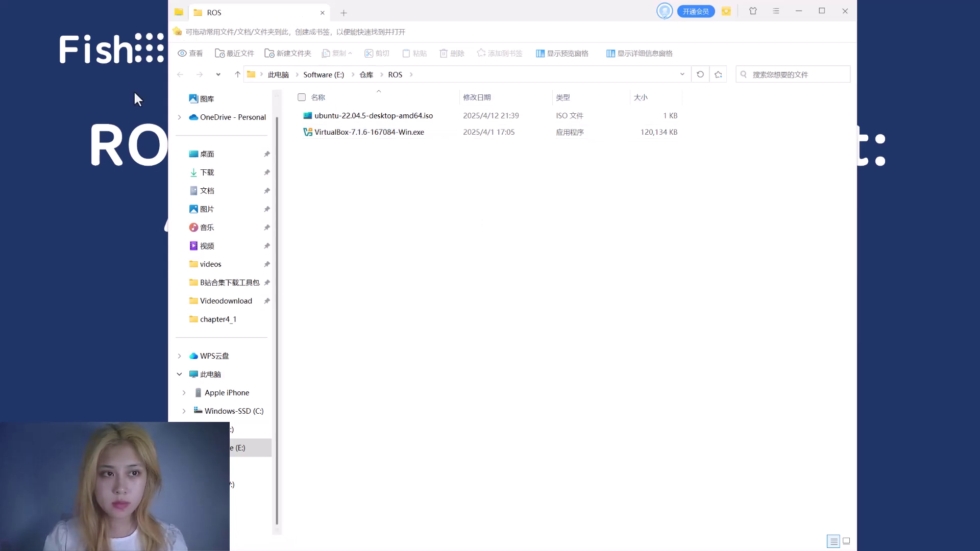
Pin Oracle VirtualBox to the Start screen and run it as administrator
key("alt+Tab")
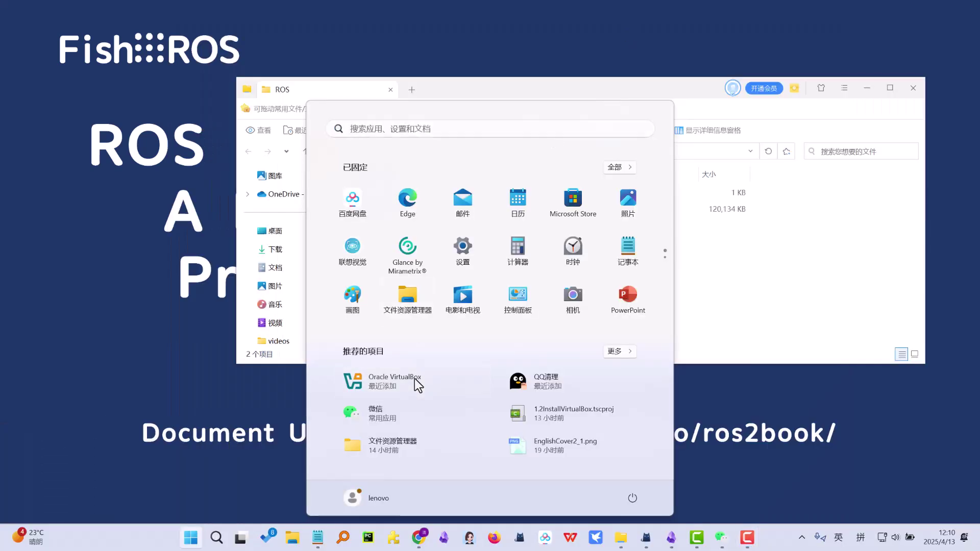
right_click(398, 383)
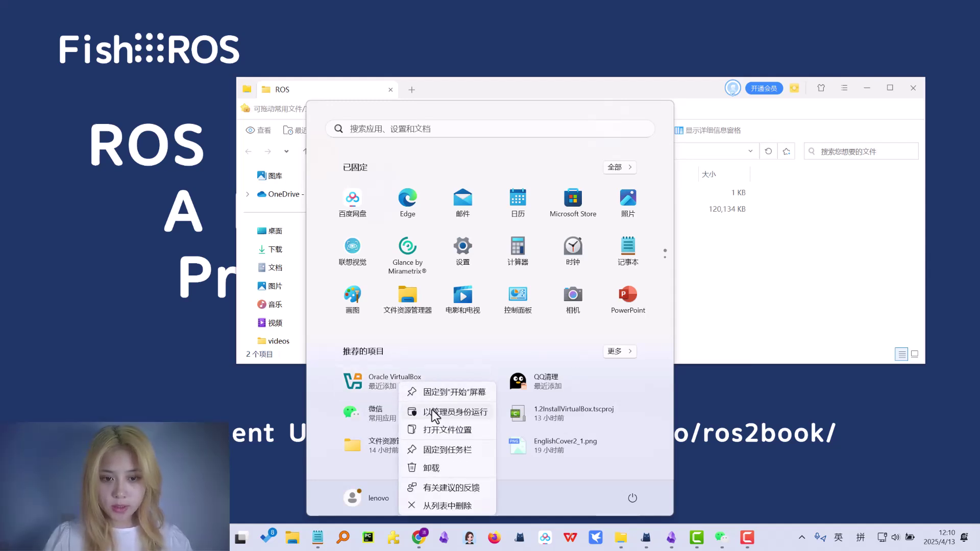
left_click(447, 393)
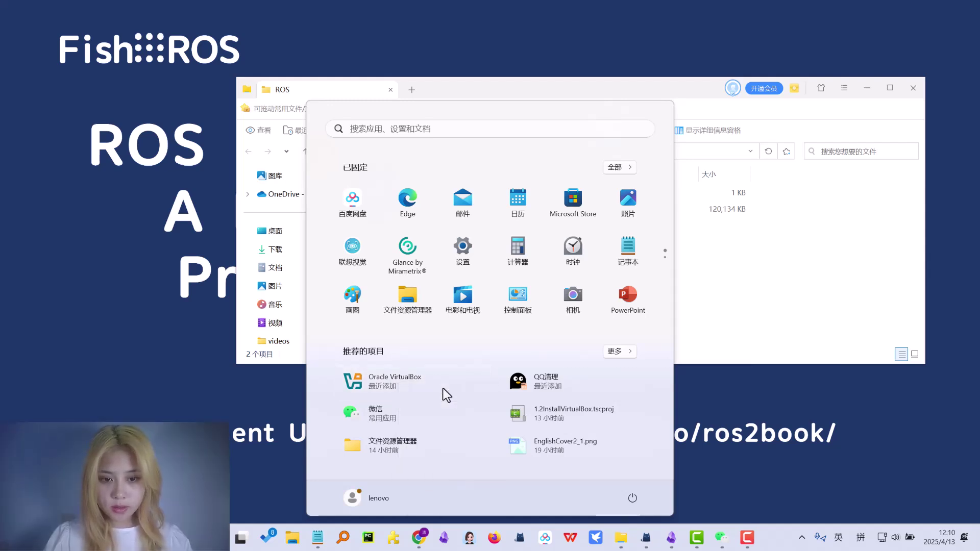
right_click(413, 388)
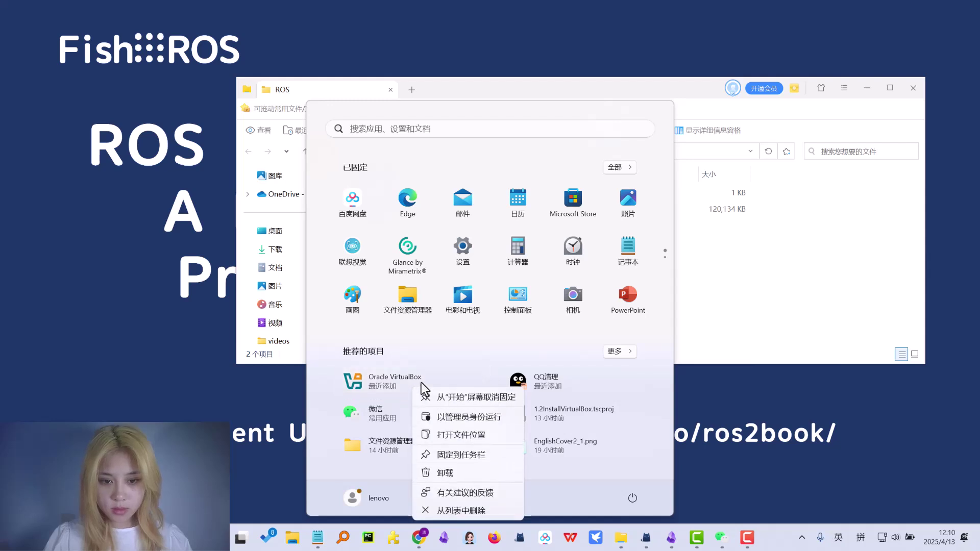
left_click(448, 418)
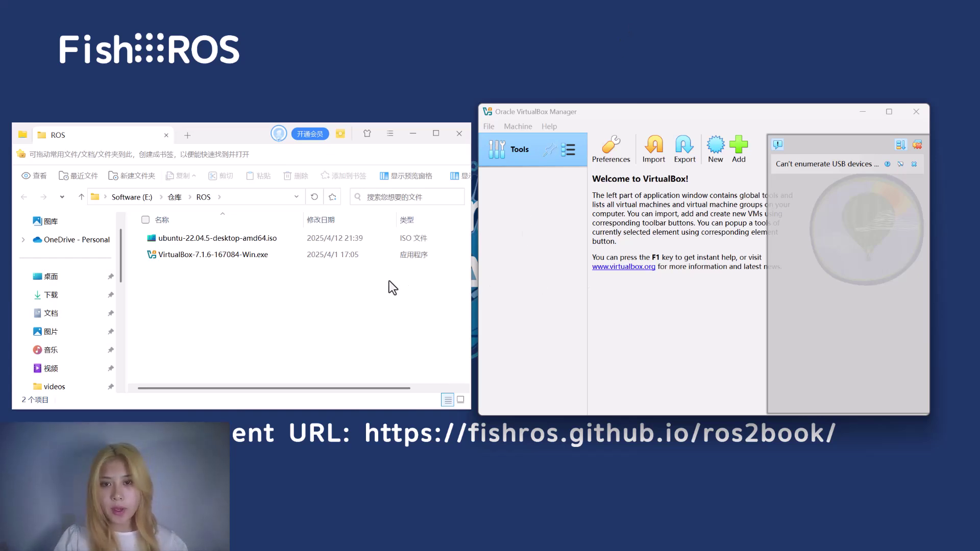
Start creating a new virtual machine in Oracle VirtualBox and name it ubuntu222025
left_click(559, 273)
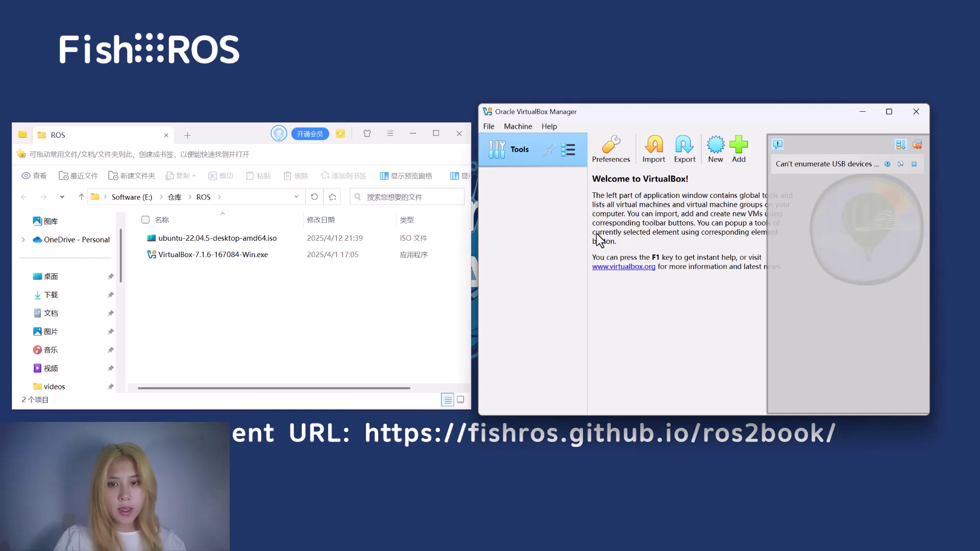
left_click(716, 149)
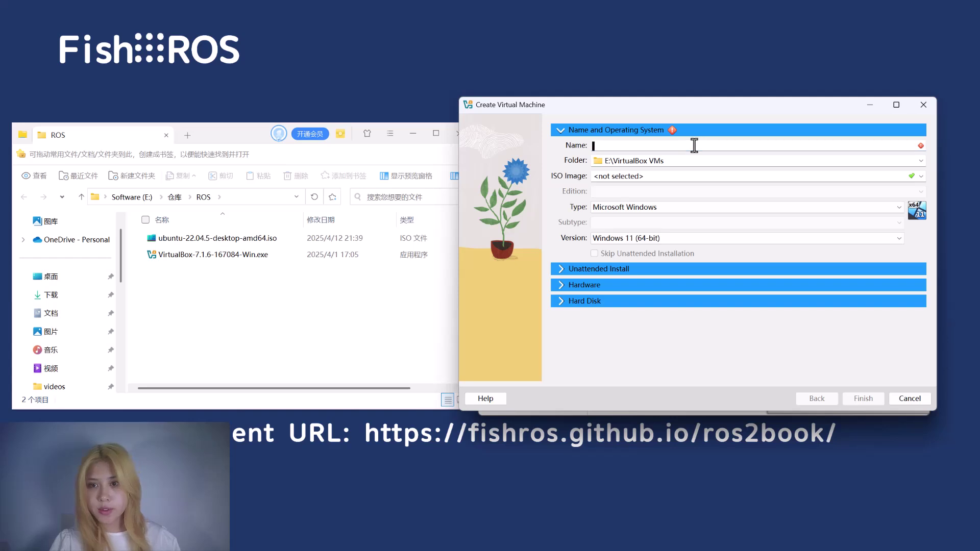
type("ubuntu")
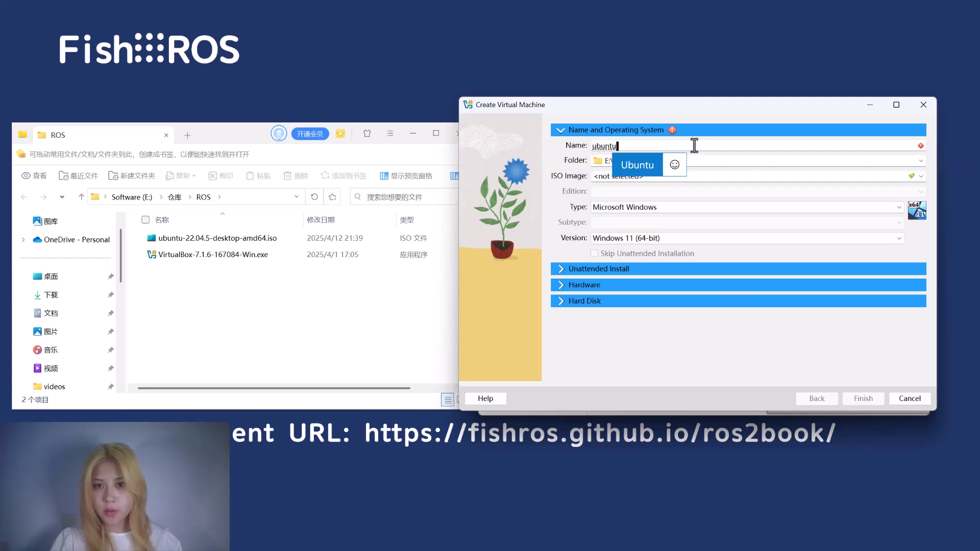
type("22")
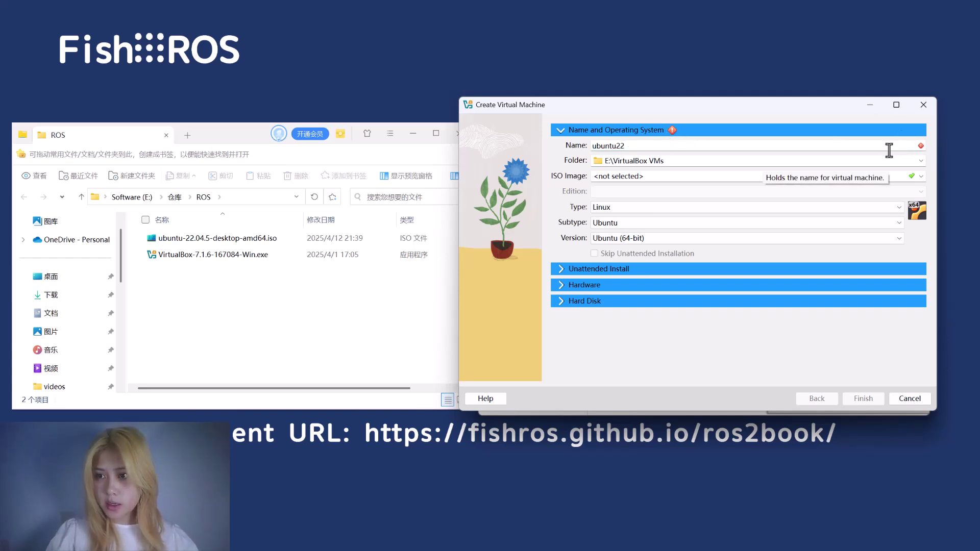
type("2025")
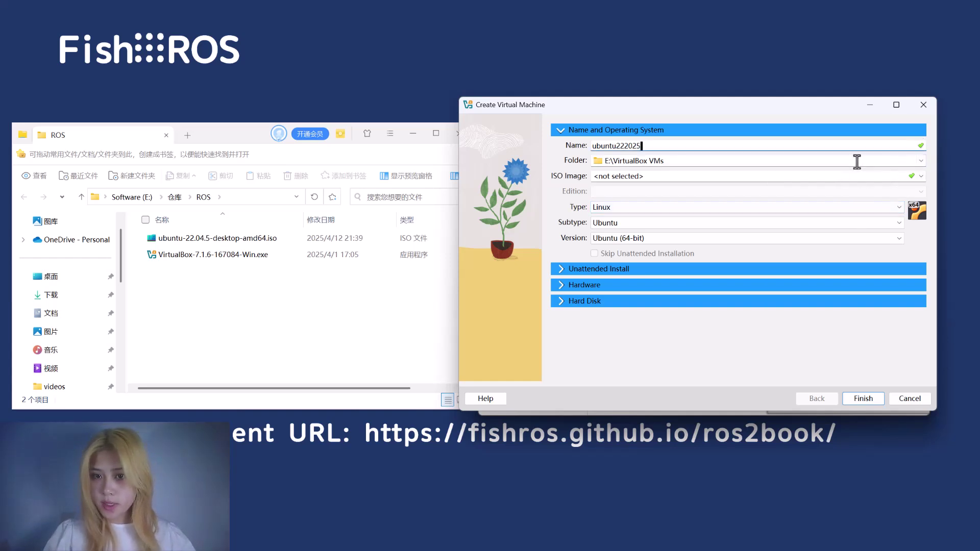
Choose E:\Warehouse\ubuntu-22.04.5-desktop-amd64.iso as the virtual machine's ISO image and enable Skip Unattended Installation
left_click(920, 176)
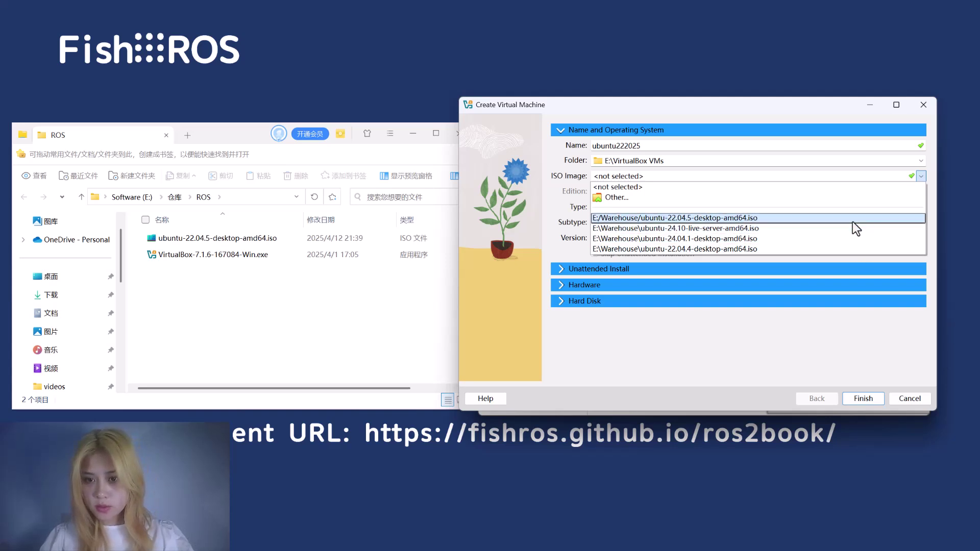
left_click(853, 218)
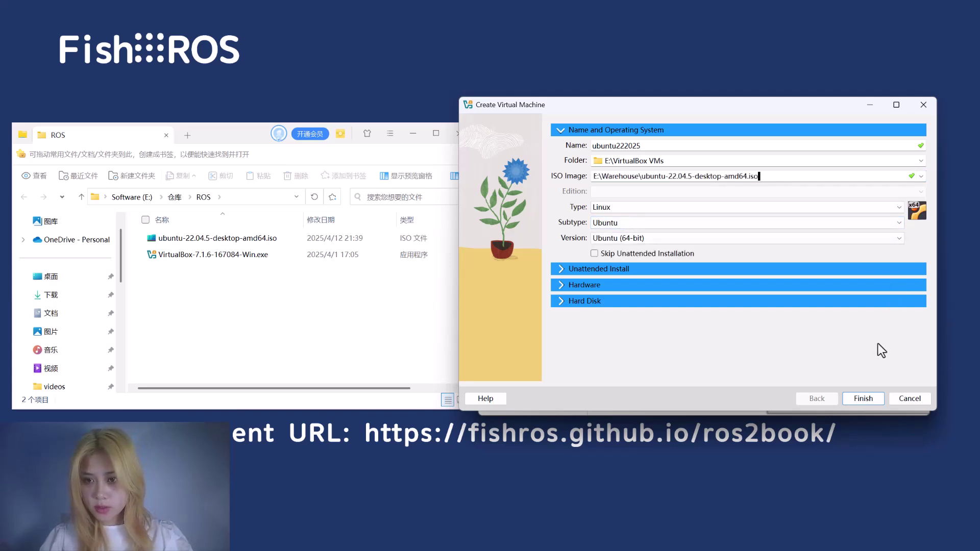
left_click(595, 254)
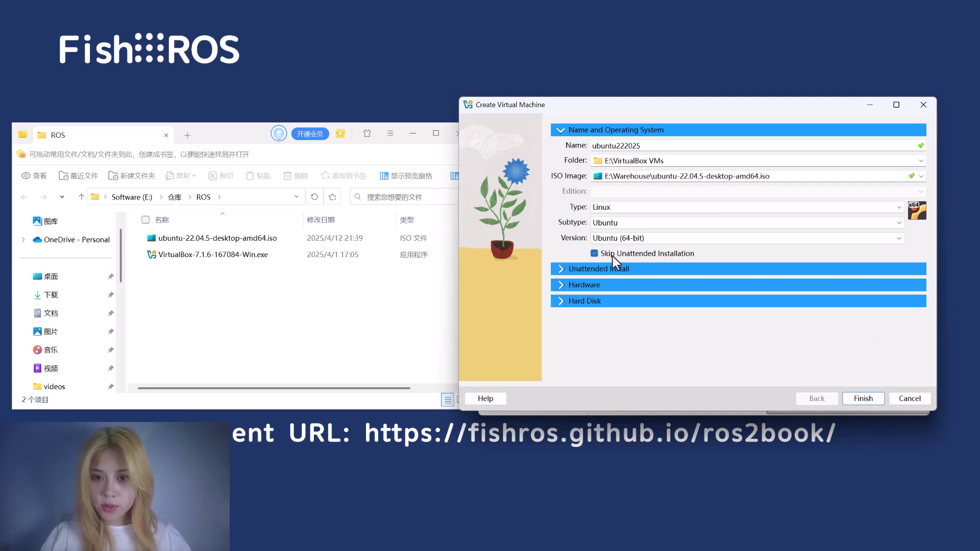
Set the new virtual hard disk's size to 120.00 GB and finish creating the virtual machine
left_click(565, 269)
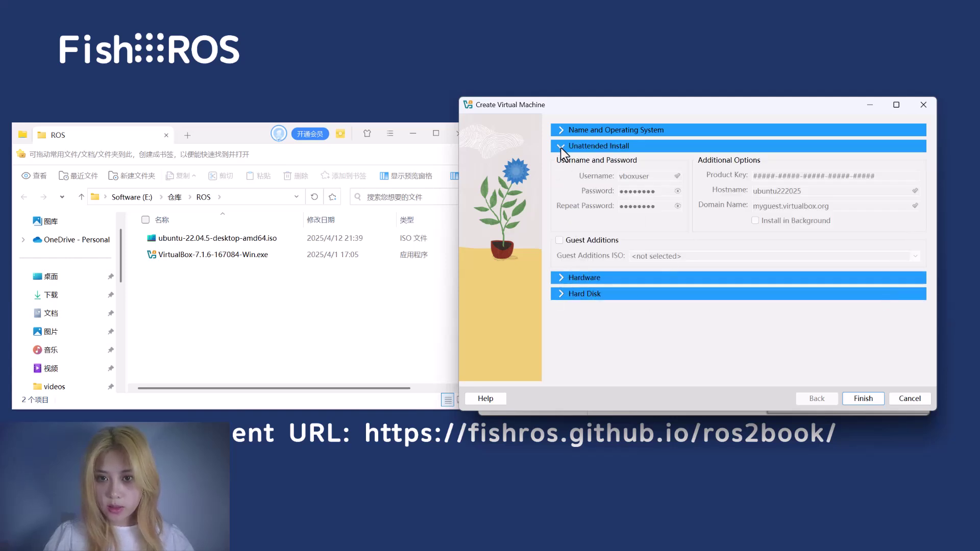
left_click(559, 295)
double_click(894, 239)
type("120.00 GB")
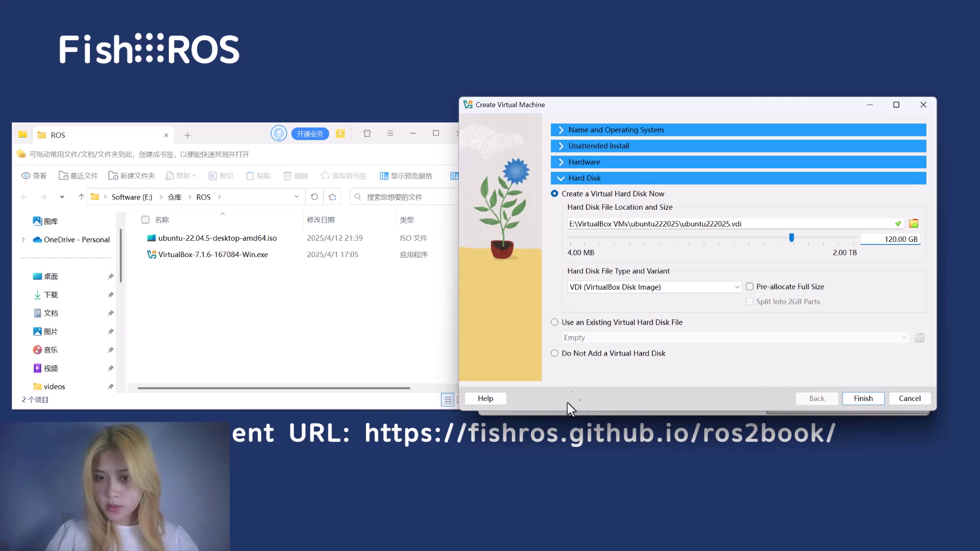
left_click(868, 402)
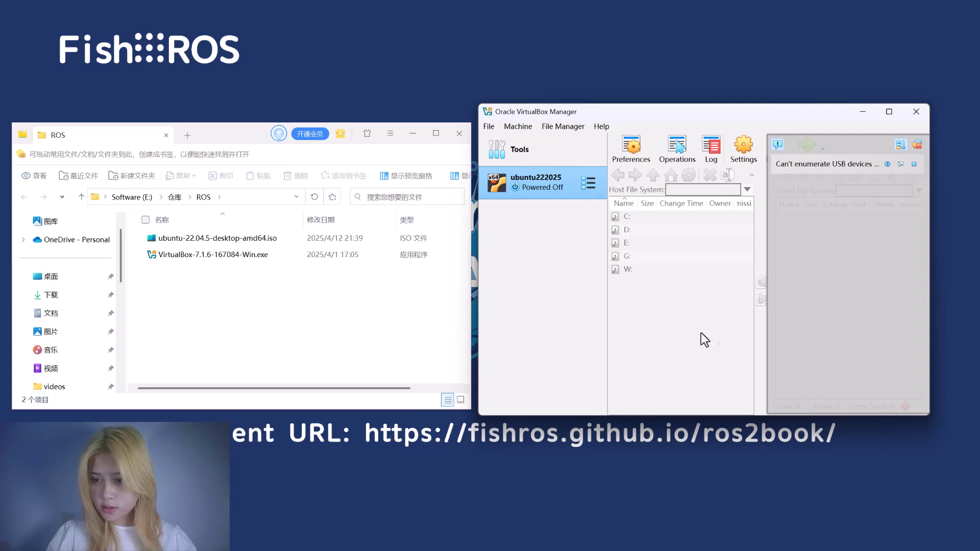
Dismiss the USB device notification and start the ubuntu222025 virtual machine
left_click(917, 146)
left_click(800, 146)
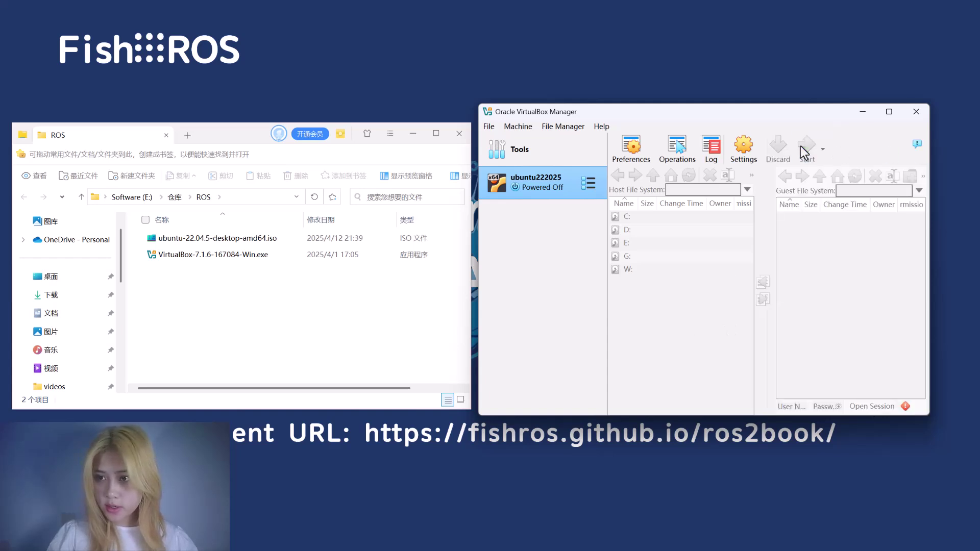